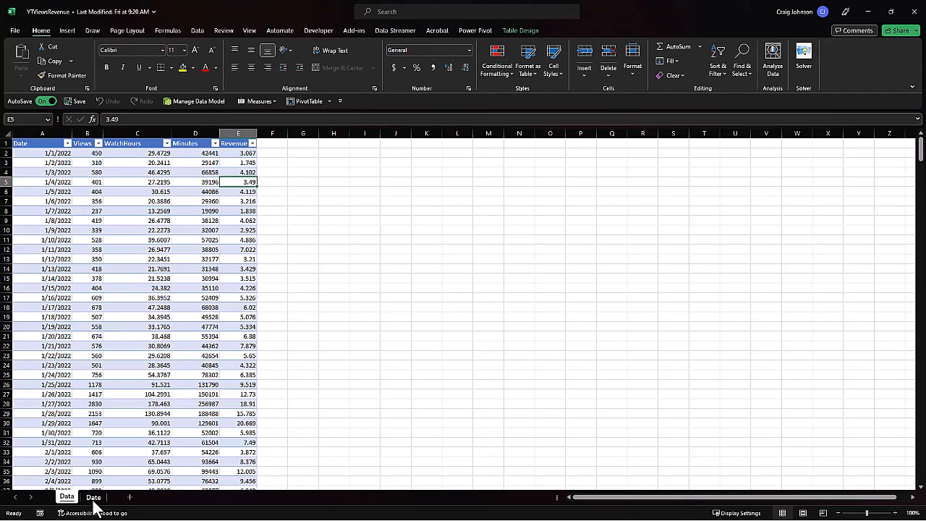
# Examine the date list on the Date sheet from its first row down to its last
pyautogui.click(94, 498)
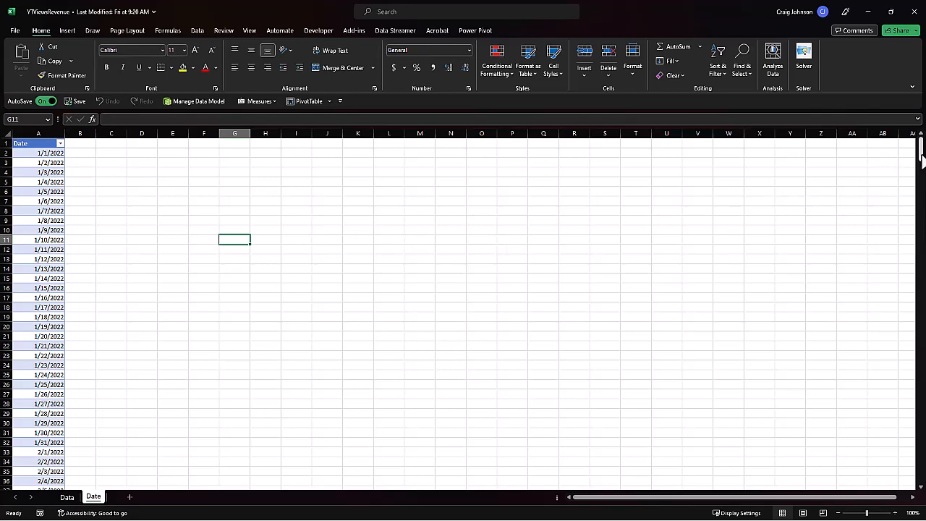
pyautogui.moveTo(921, 156); pyautogui.dragTo(919, 491)
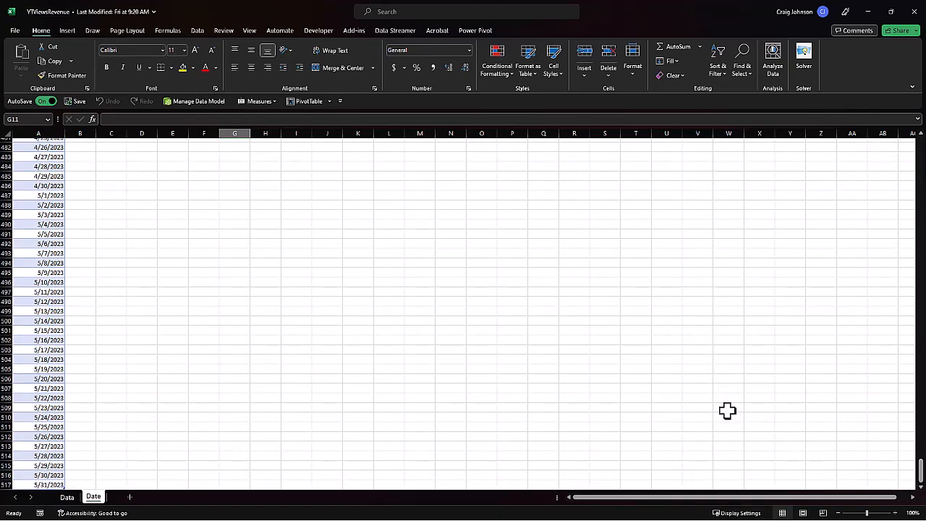
pyautogui.scroll(-1, 725, 407)
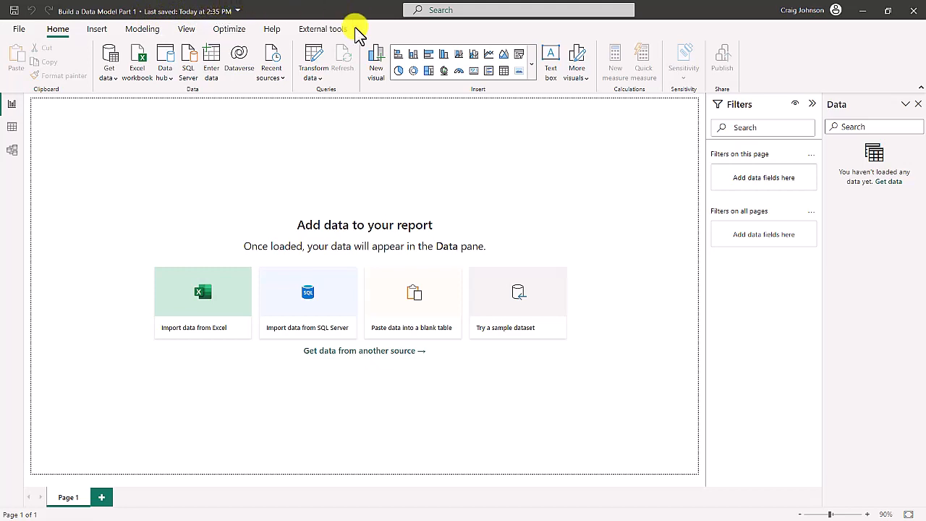
# In Power BI Desktop, open the Power Query Editor and import the YouTube and Calendar tables from the YTViewsRevenue Excel workbook
pyautogui.click(316, 77)
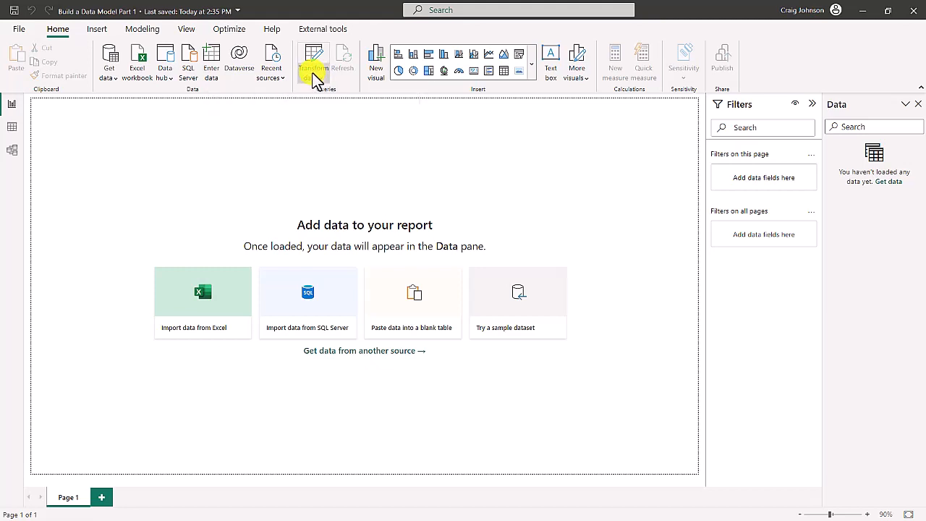
pyautogui.click(329, 94)
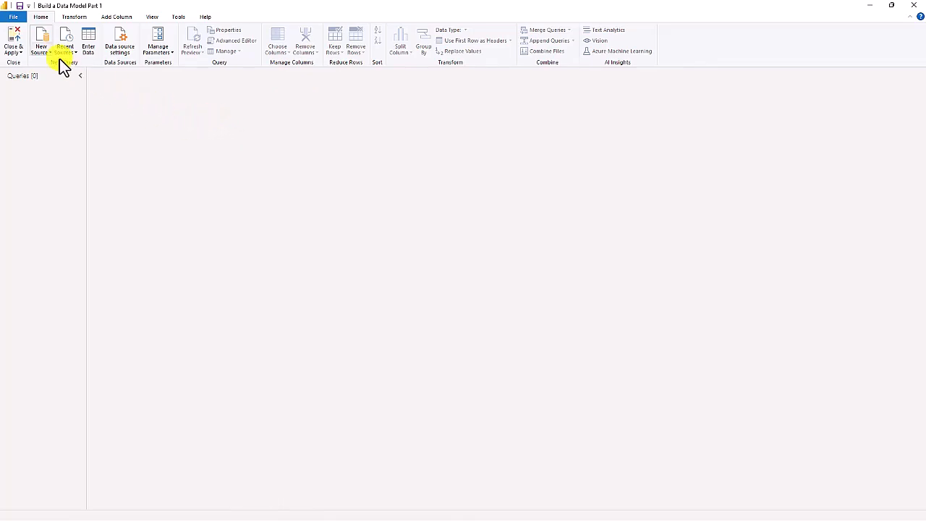
pyautogui.click(40, 49)
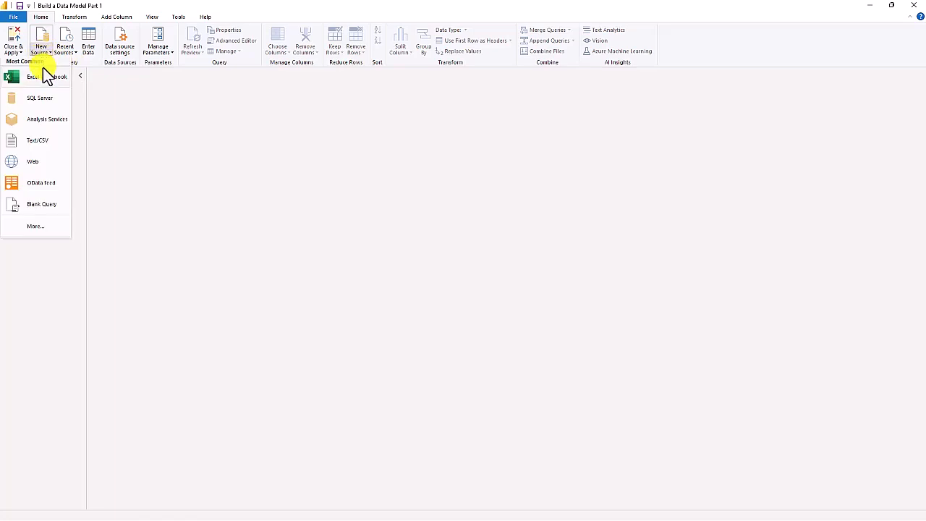
pyautogui.click(45, 76)
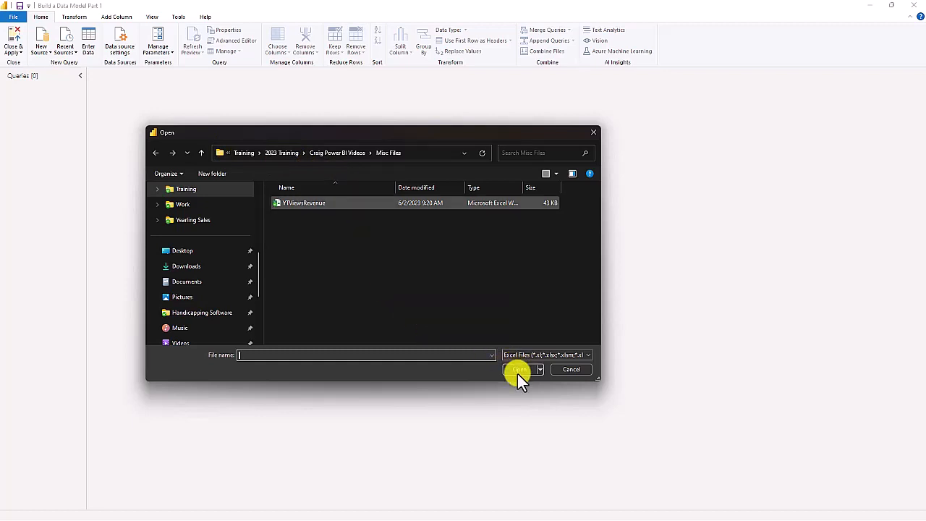
pyautogui.click(304, 204)
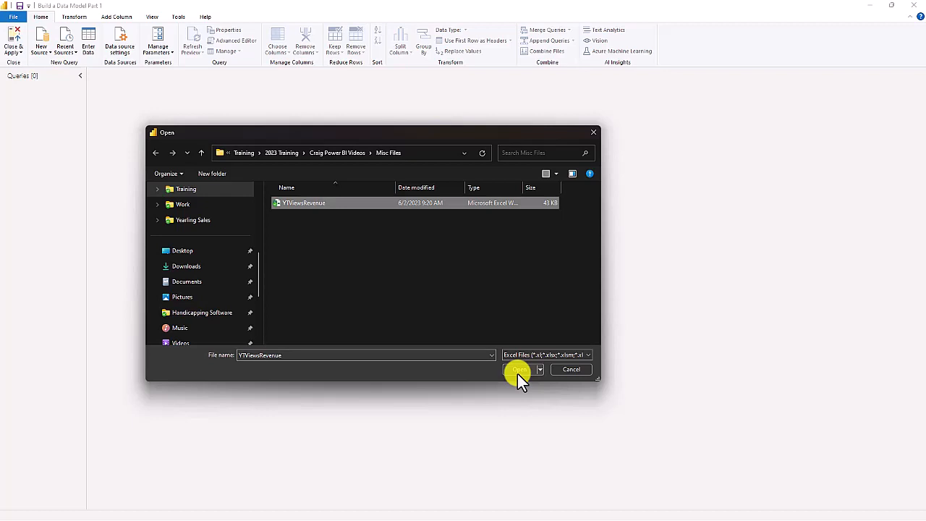
pyautogui.click(518, 372)
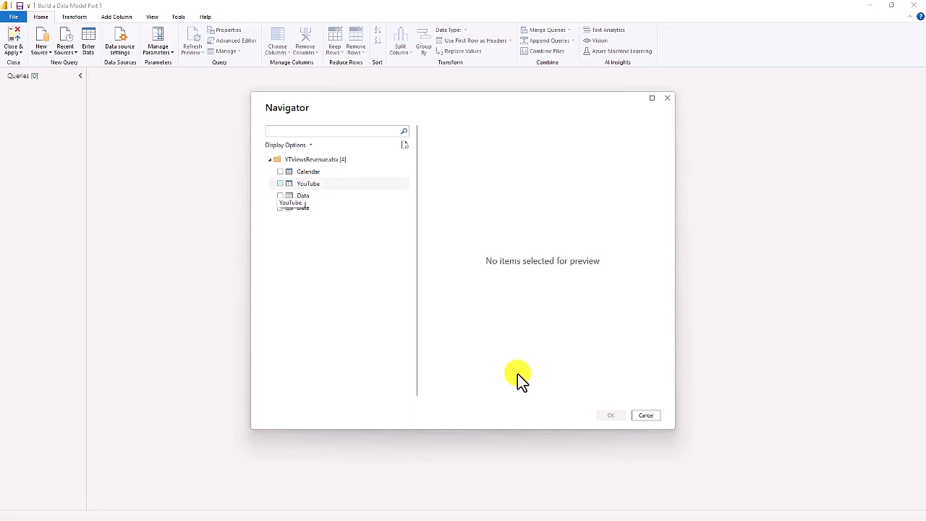
pyautogui.click(281, 183)
pyautogui.click(283, 175)
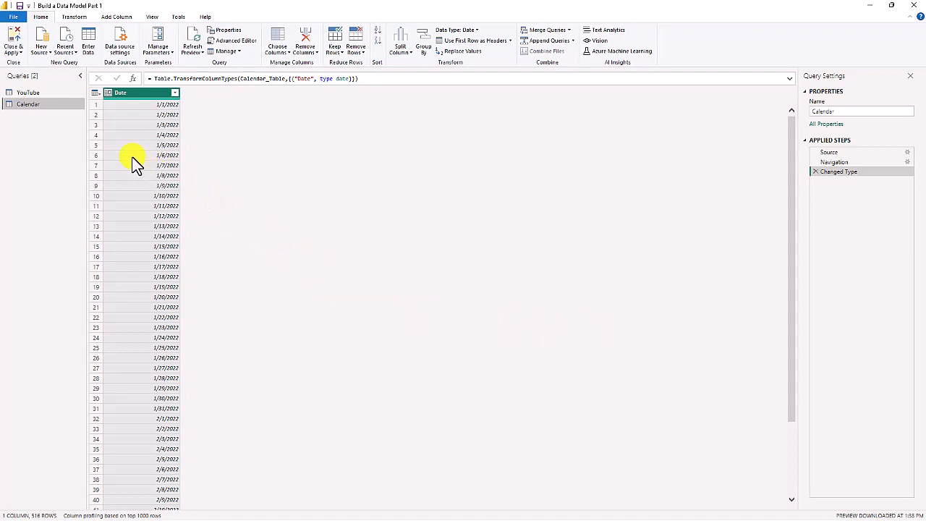
# Rename the YouTube query as YouTubeViews
pyautogui.click(34, 93)
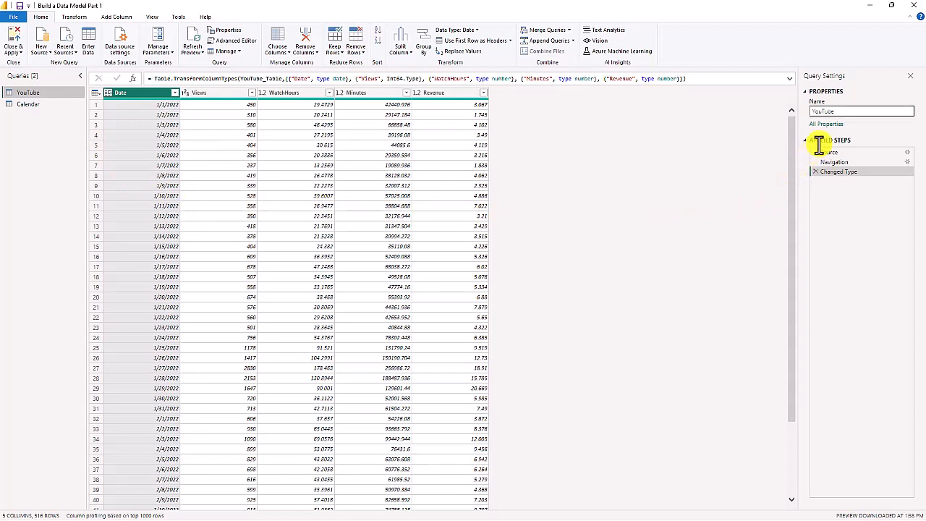
pyautogui.click(844, 114)
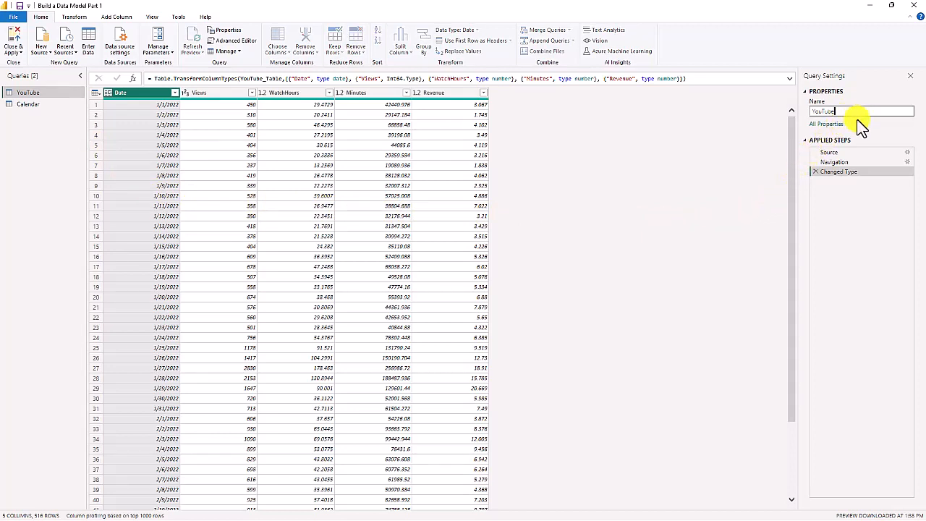
pyautogui.write('Views')
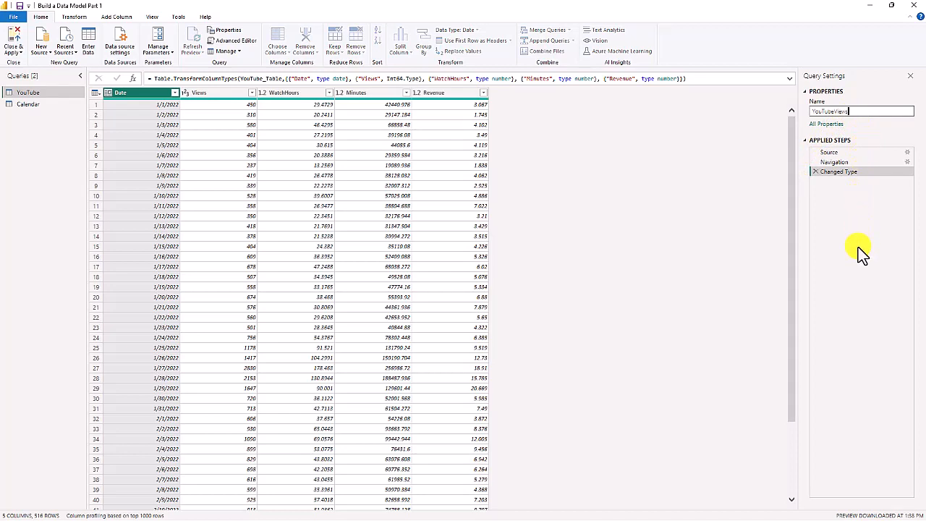
pyautogui.press('Return')
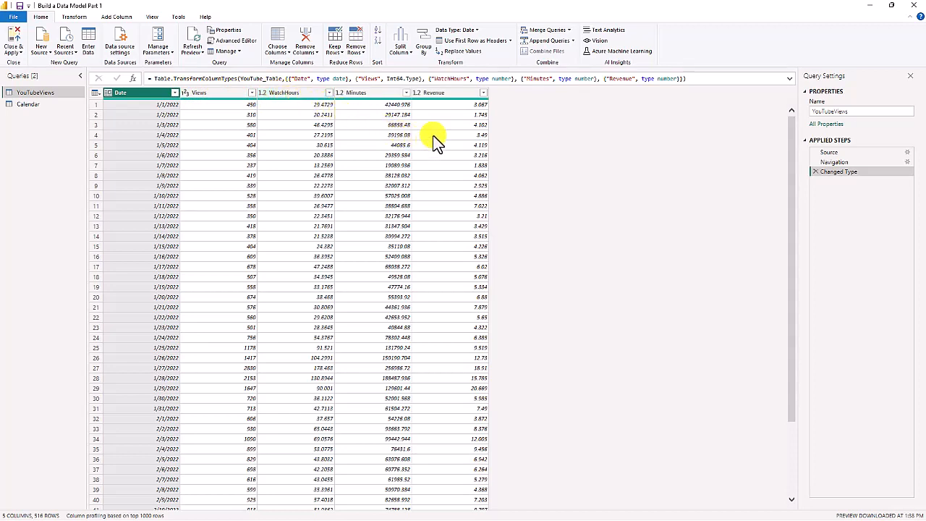
# Change the Revenue column's data type to Fixed decimal number, replacing the current type conversion
pyautogui.click(444, 93)
pyautogui.click(418, 93)
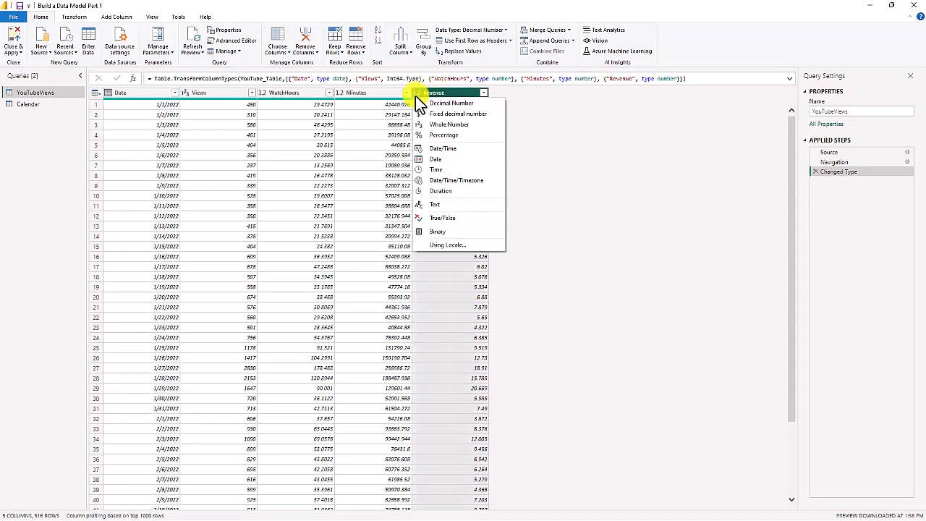
pyautogui.click(435, 114)
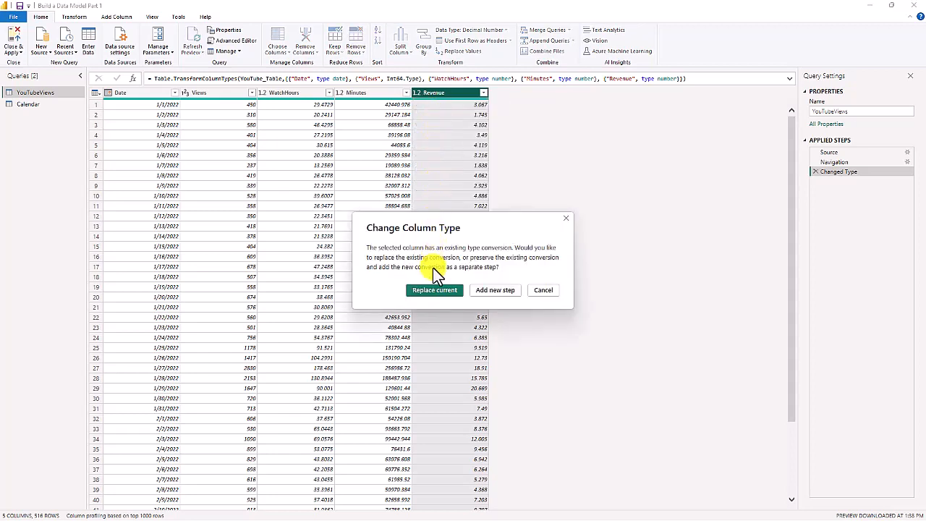
pyautogui.click(434, 293)
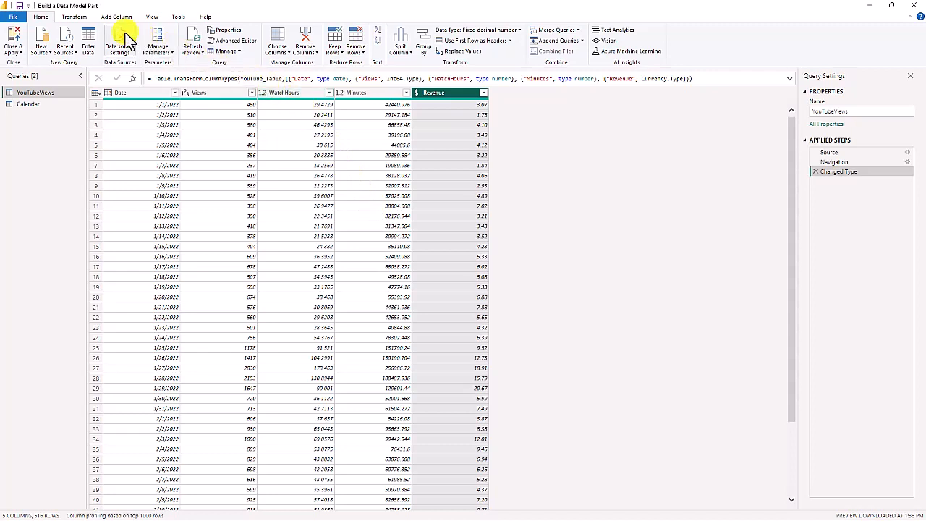
# Round the WatchHours column up to whole numbers with the Round Up transformation
pyautogui.click(75, 15)
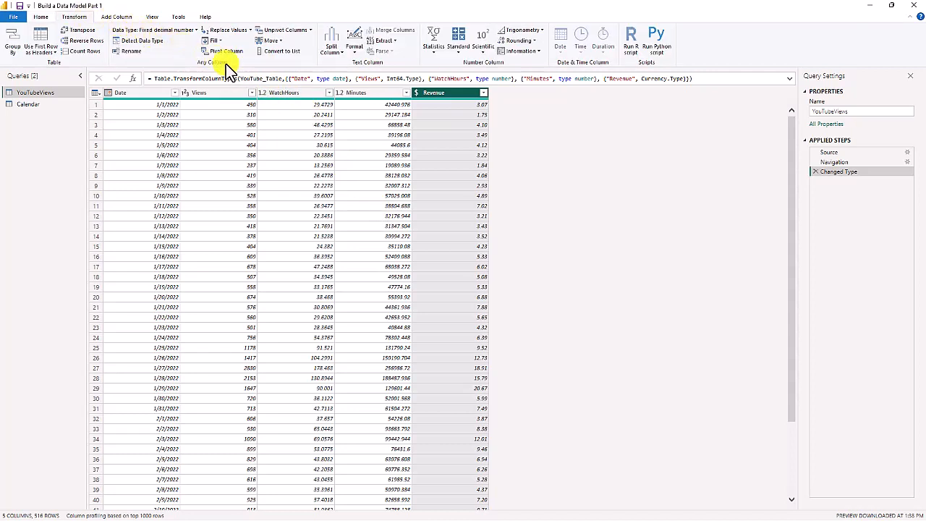
pyautogui.click(285, 93)
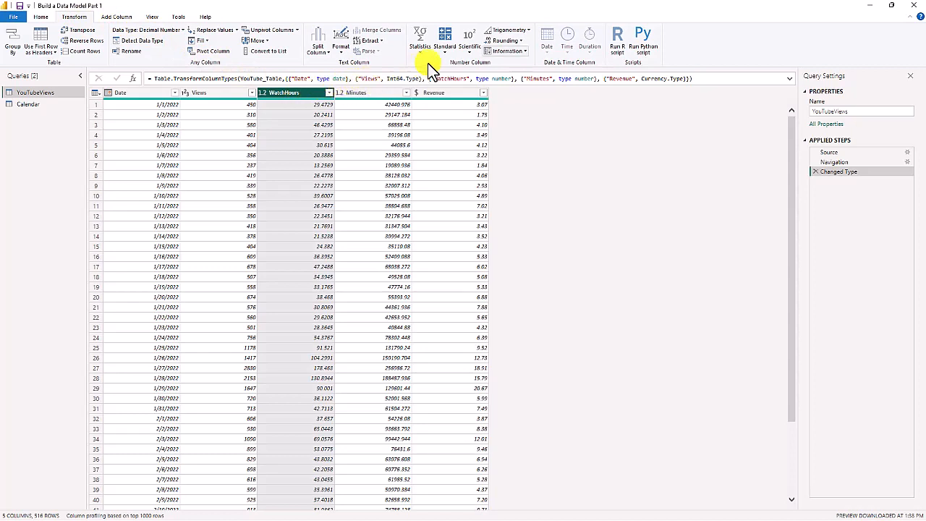
pyautogui.click(520, 40)
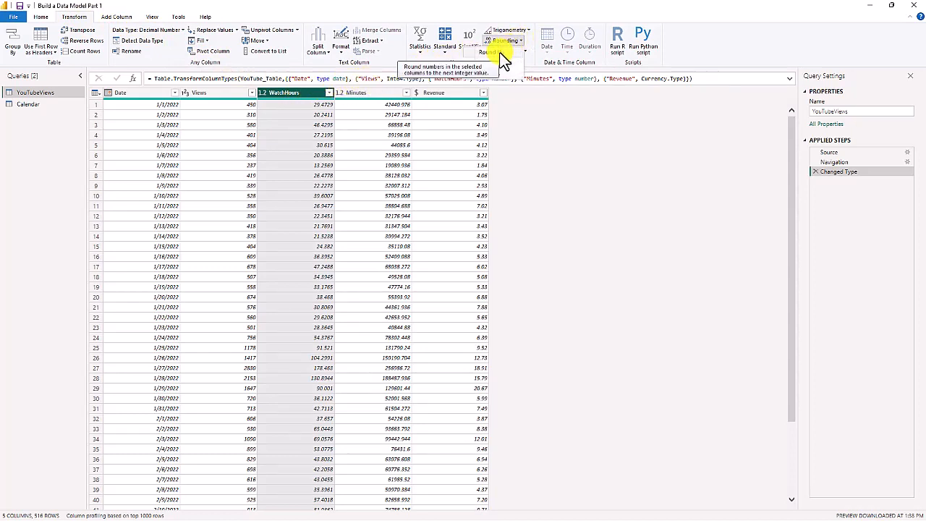
pyautogui.click(504, 52)
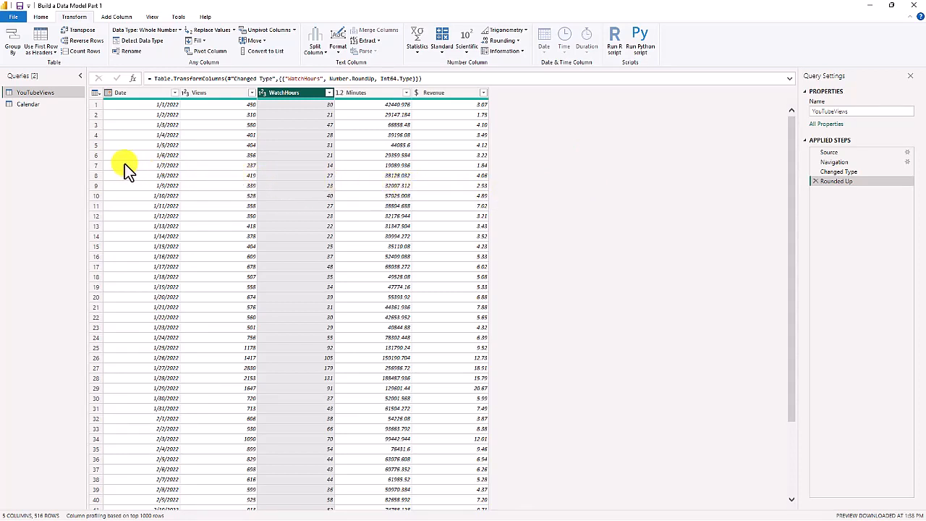
# In the Calendar query, add a Year column derived from the Date column
pyautogui.click(29, 105)
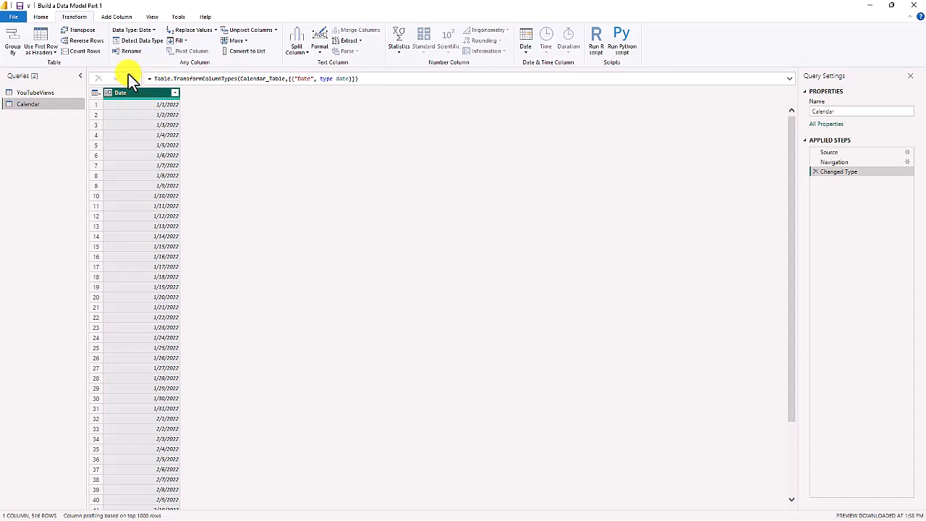
pyautogui.click(121, 18)
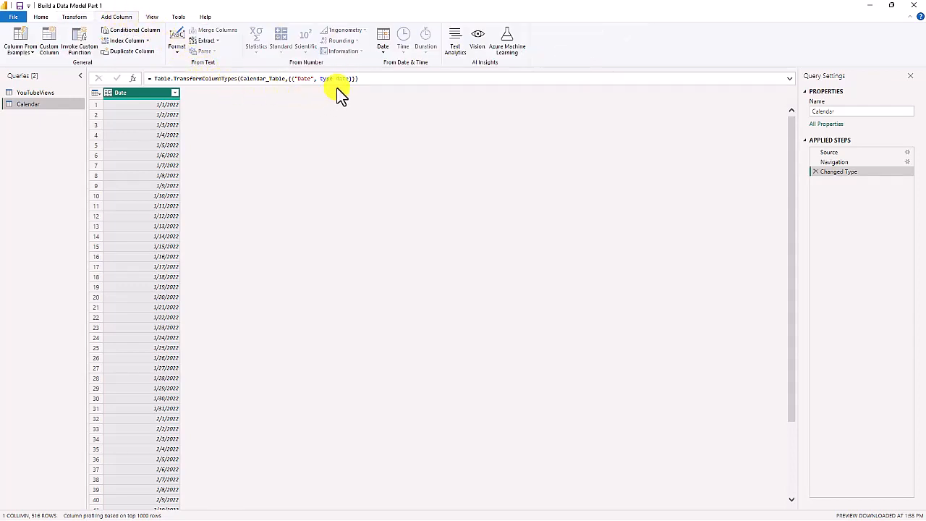
pyautogui.click(383, 51)
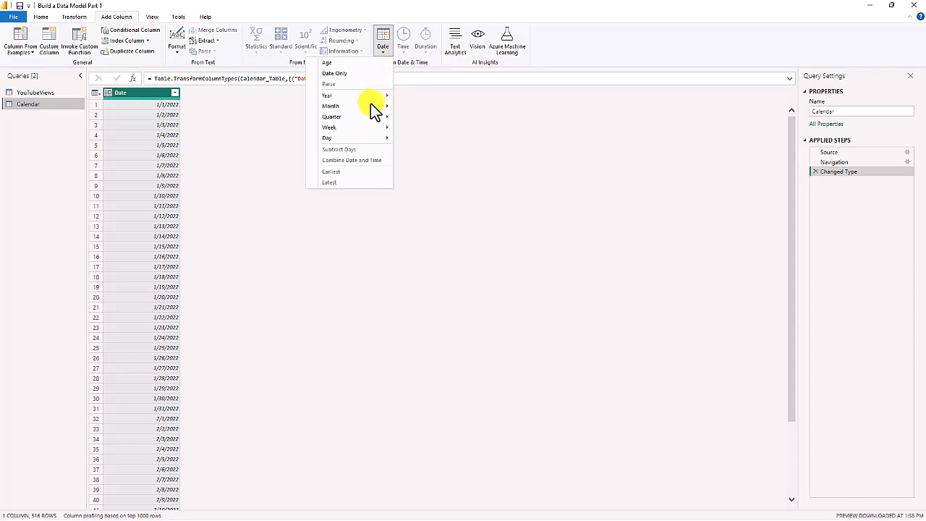
pyautogui.moveTo(355, 101)
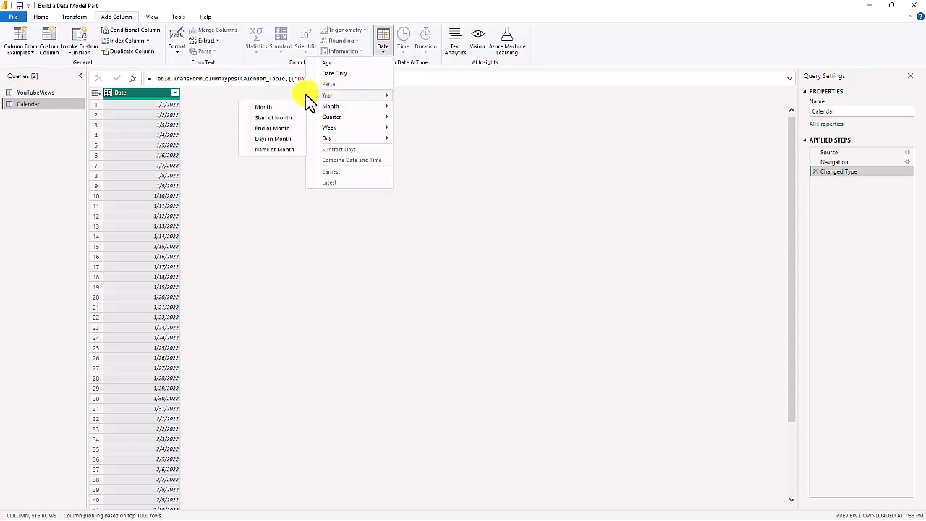
pyautogui.moveTo(318, 96)
pyautogui.click(273, 96)
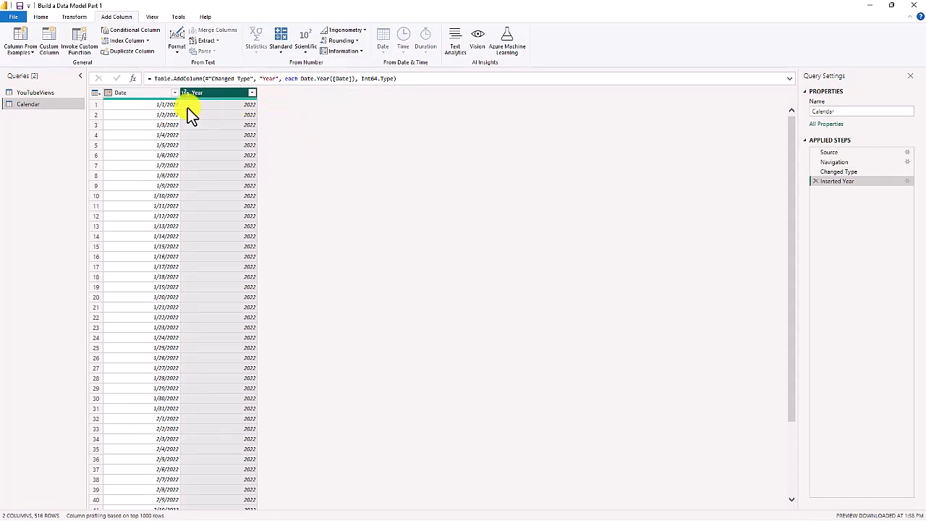
# Add a Start of Year column to the Calendar query, based on the Date column
pyautogui.click(134, 93)
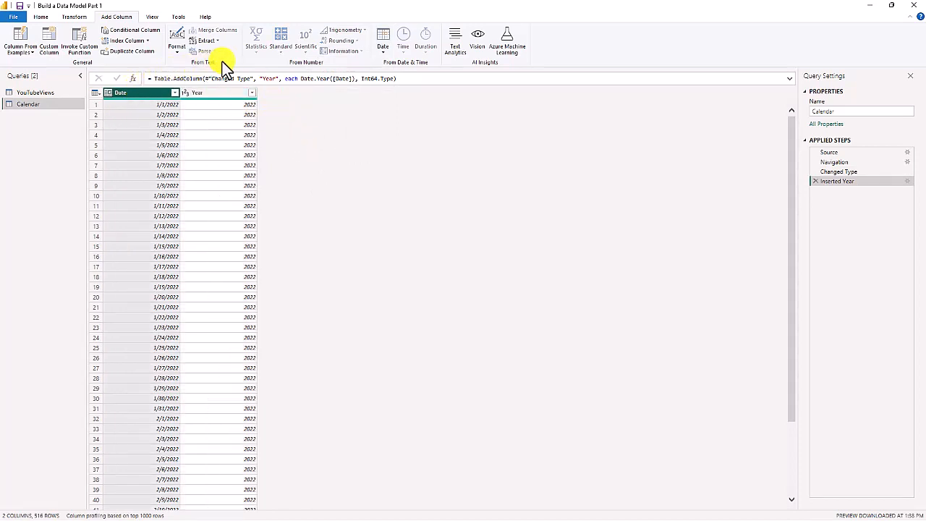
pyautogui.click(384, 48)
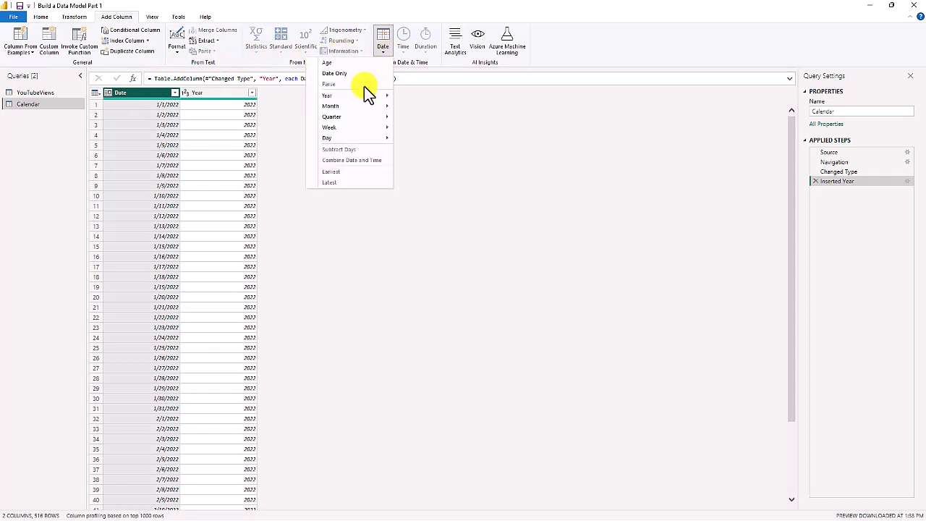
pyautogui.moveTo(329, 95)
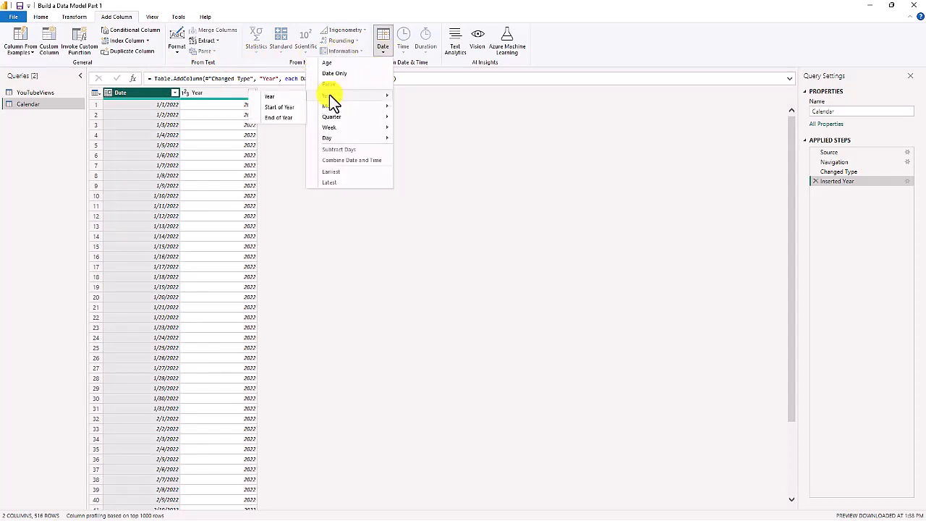
pyautogui.click(280, 107)
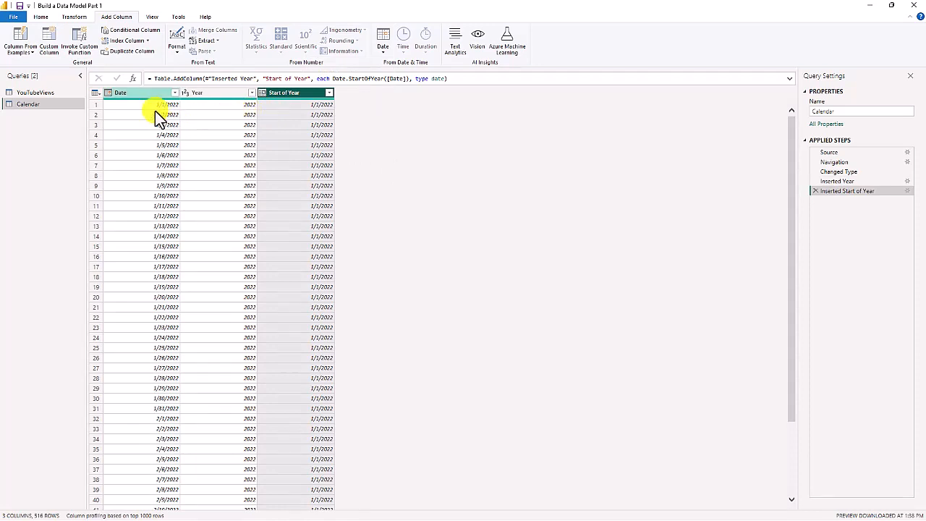
# Add a Name of Month column to the Calendar query, based on the Date column
pyautogui.click(131, 96)
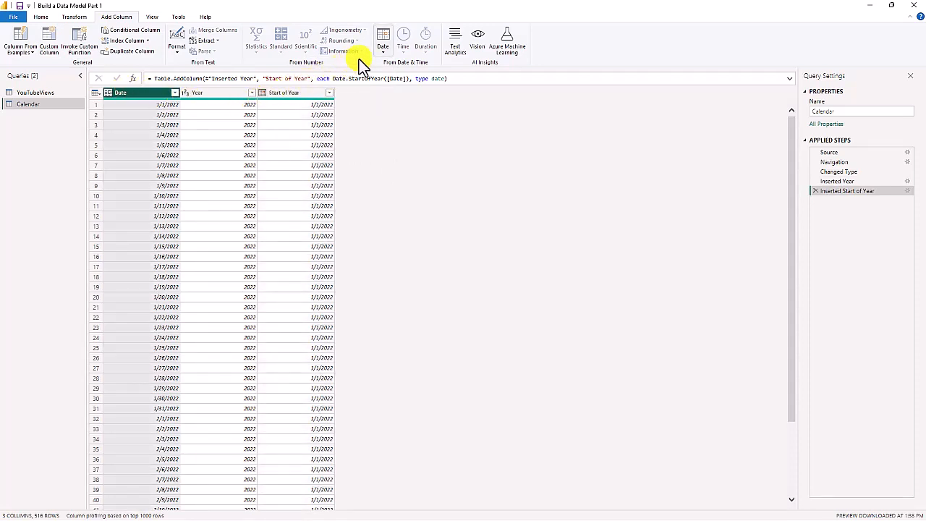
pyautogui.click(383, 47)
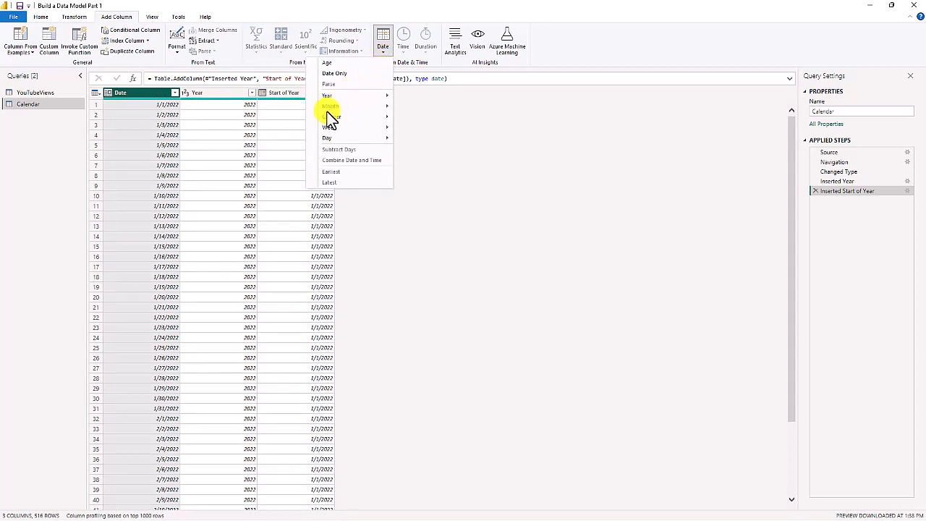
pyautogui.moveTo(322, 109)
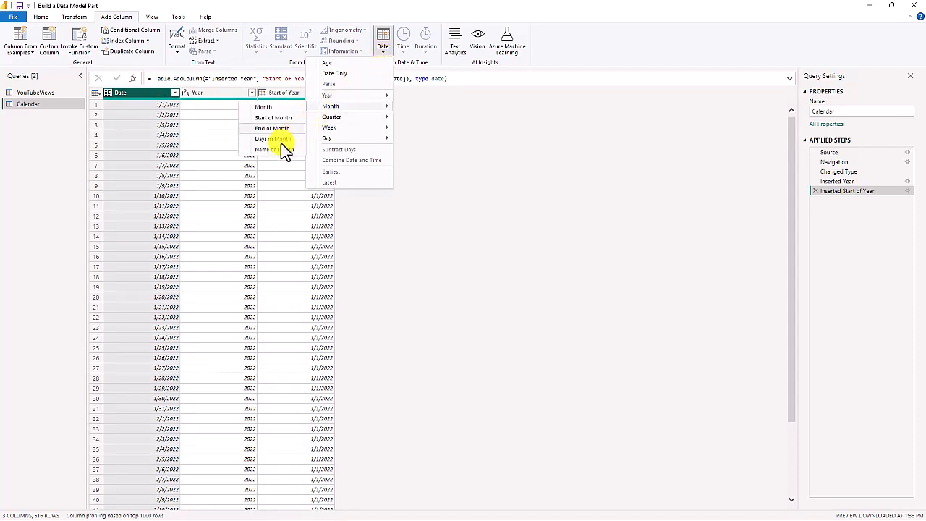
pyautogui.click(279, 149)
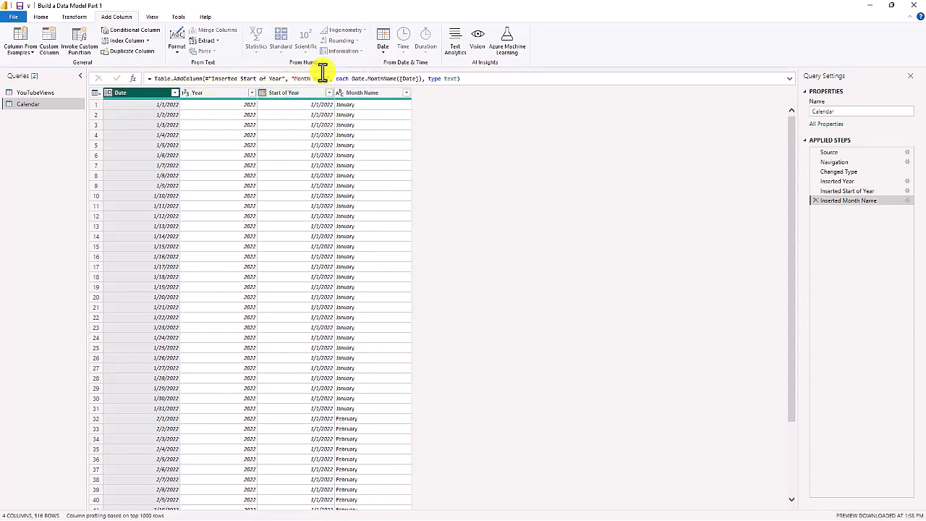
# Add a Start of Month column to the Calendar query, based on the Date column
pyautogui.click(384, 49)
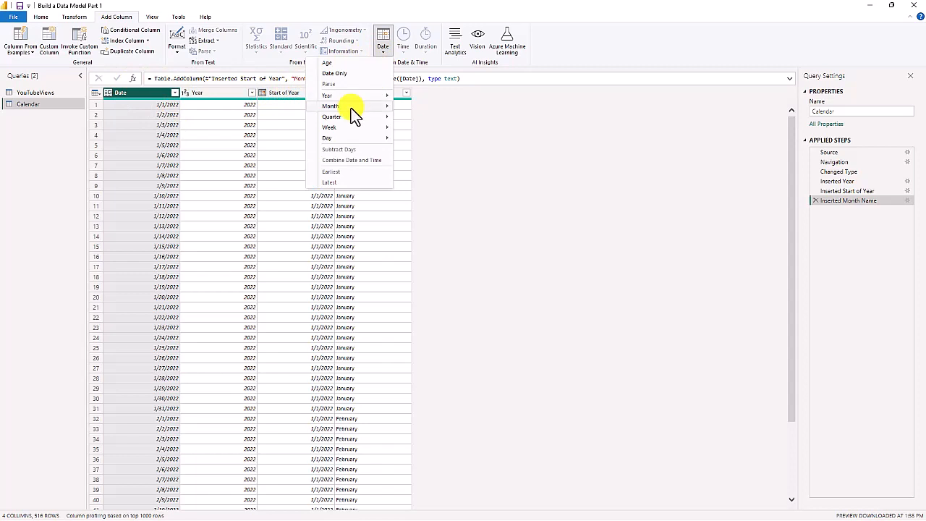
pyautogui.moveTo(338, 110)
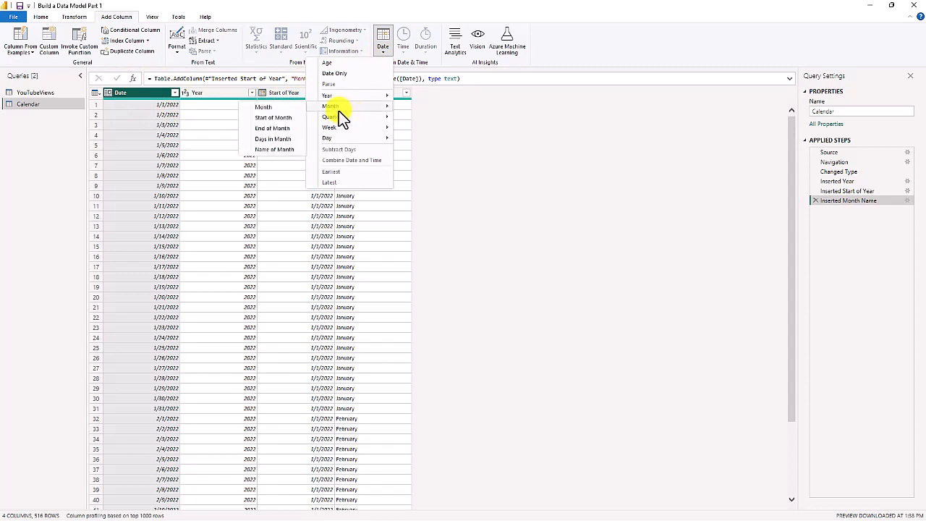
pyautogui.click(279, 118)
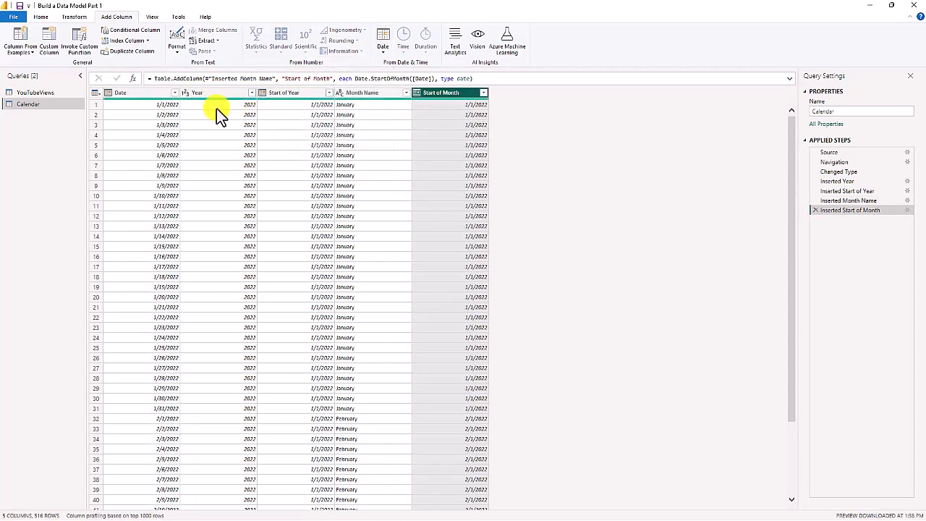
# Add a Quarter of Year column to the Calendar query, based on the Date column
pyautogui.click(133, 92)
pyautogui.click(382, 49)
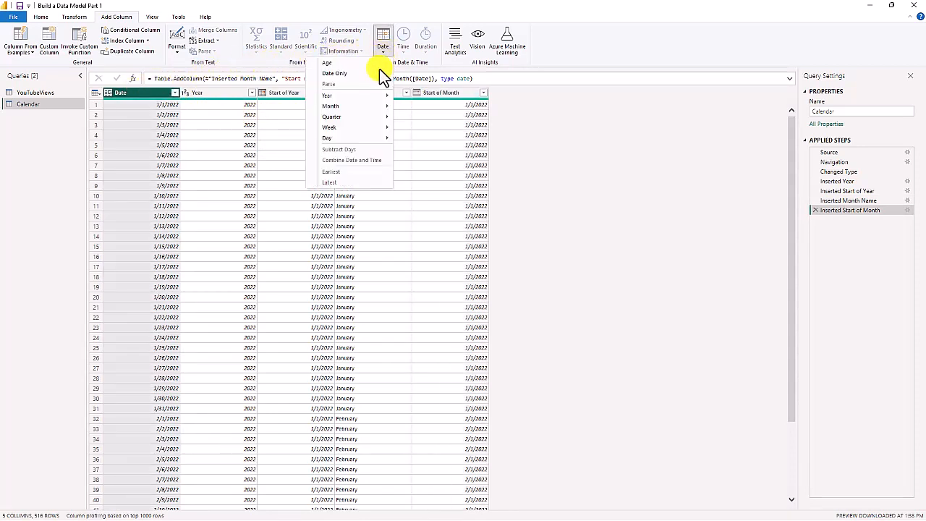
pyautogui.moveTo(340, 118)
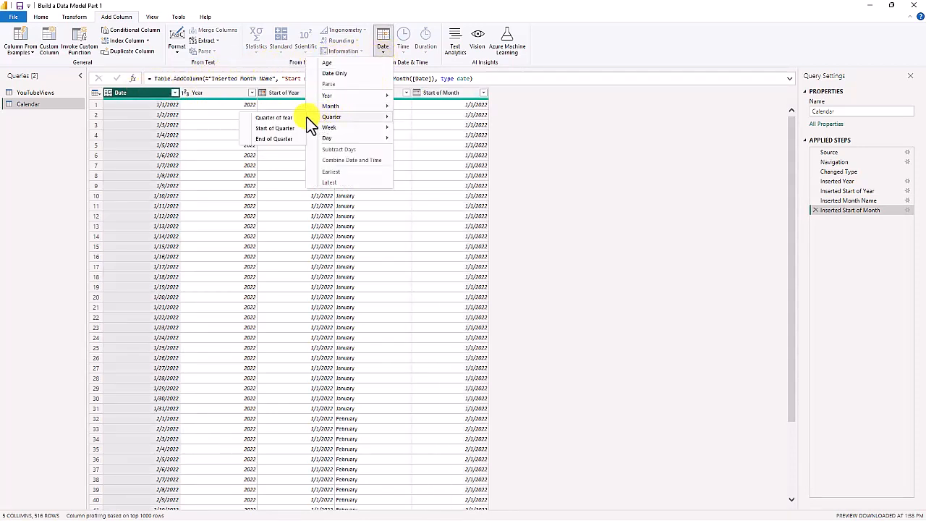
pyautogui.click(278, 117)
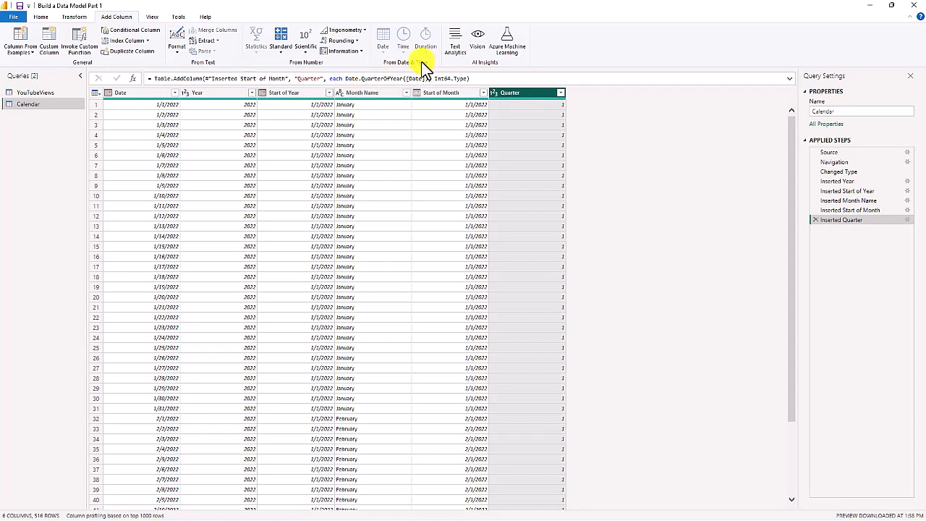
# Add a Name of Day column to the Calendar query, based on the Date column
pyautogui.click(143, 92)
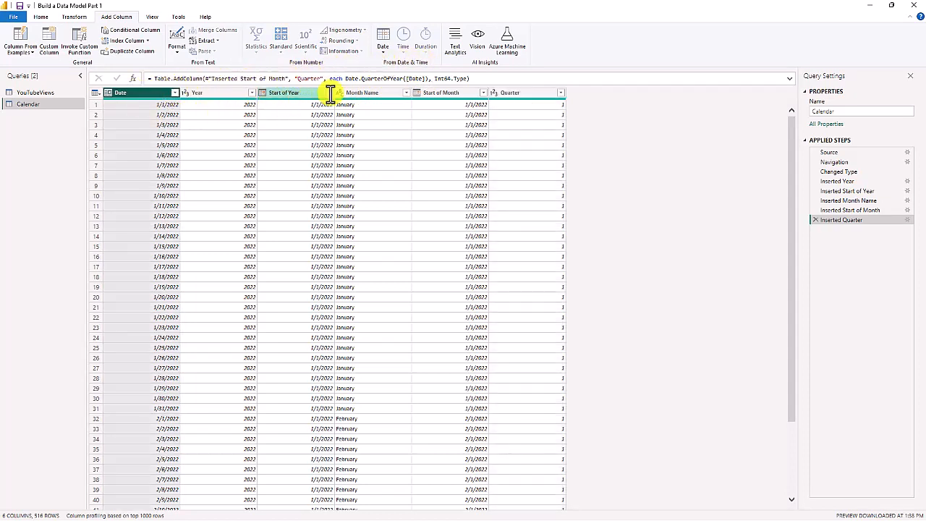
pyautogui.click(381, 56)
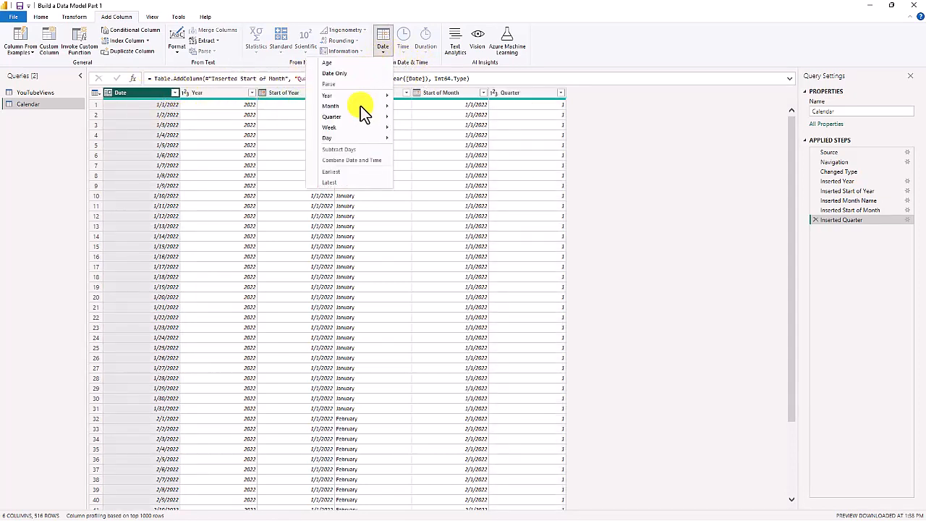
pyautogui.moveTo(329, 139)
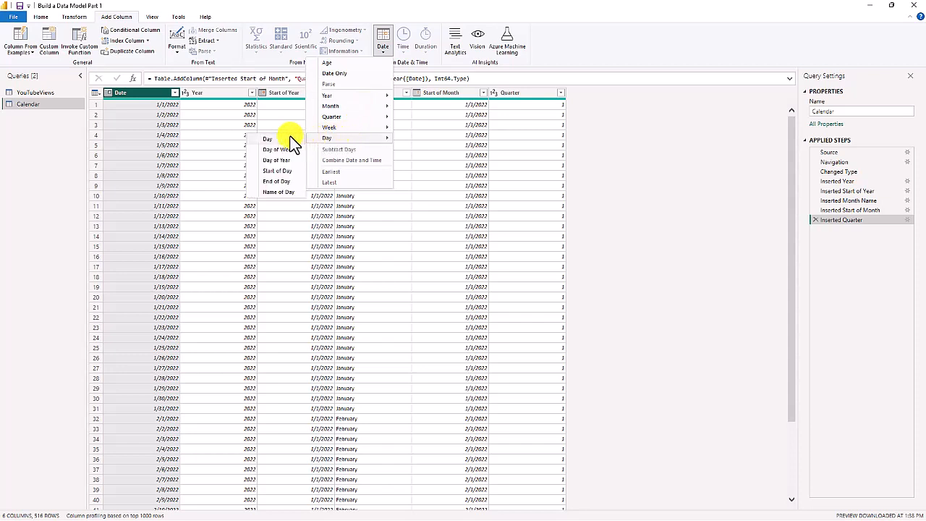
pyautogui.click(280, 191)
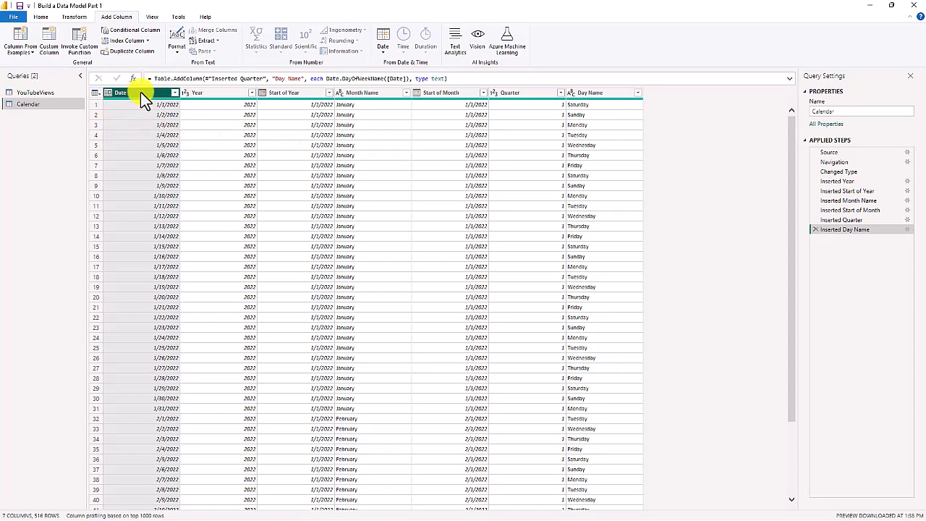
# Add a Day of Week column to the Calendar query, based on the Date column
pyautogui.click(382, 48)
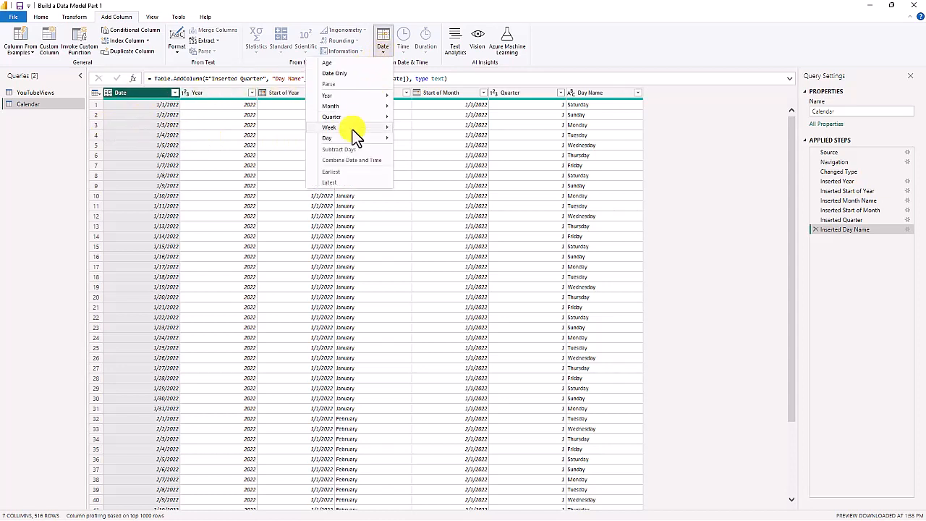
pyautogui.moveTo(338, 142)
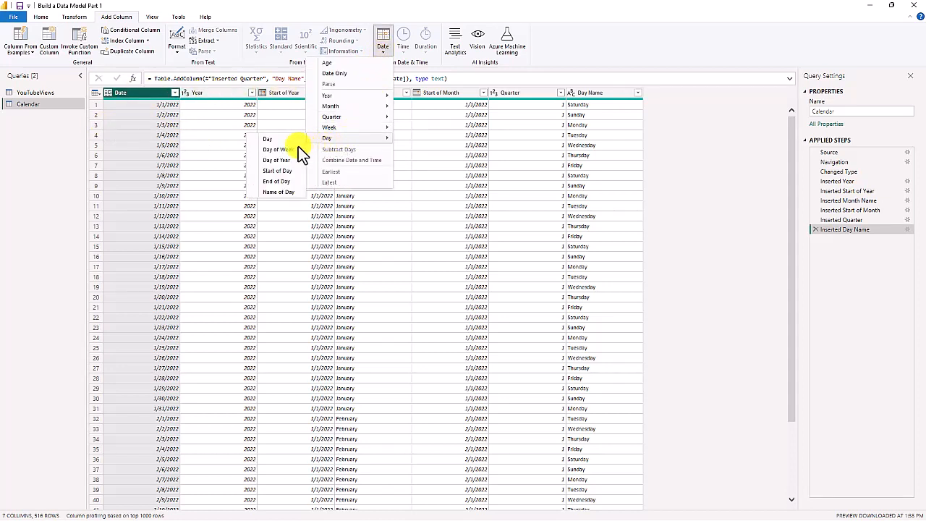
pyautogui.click(284, 149)
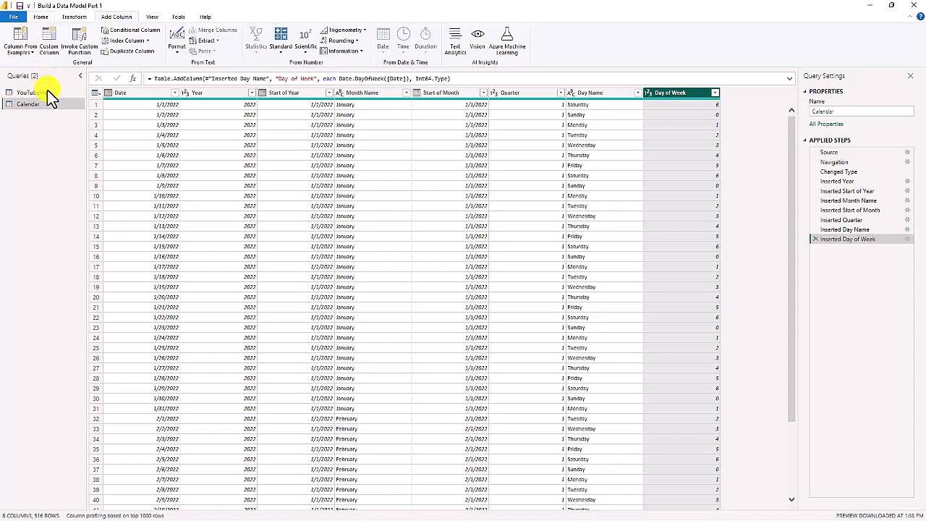
# Apply the query changes to load the YouTubeViews and Calendar tables into the model, and close the Power Query editor
pyautogui.click(40, 17)
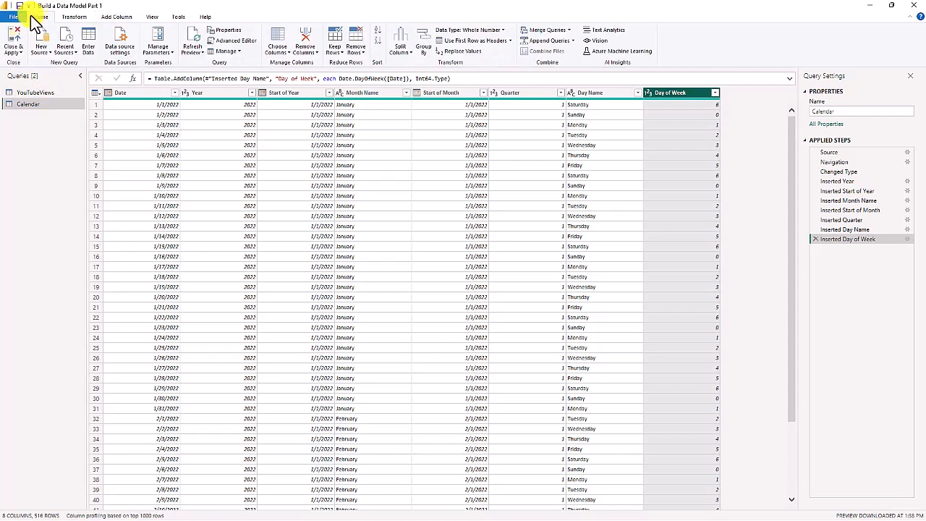
pyautogui.click(14, 49)
pyautogui.click(29, 57)
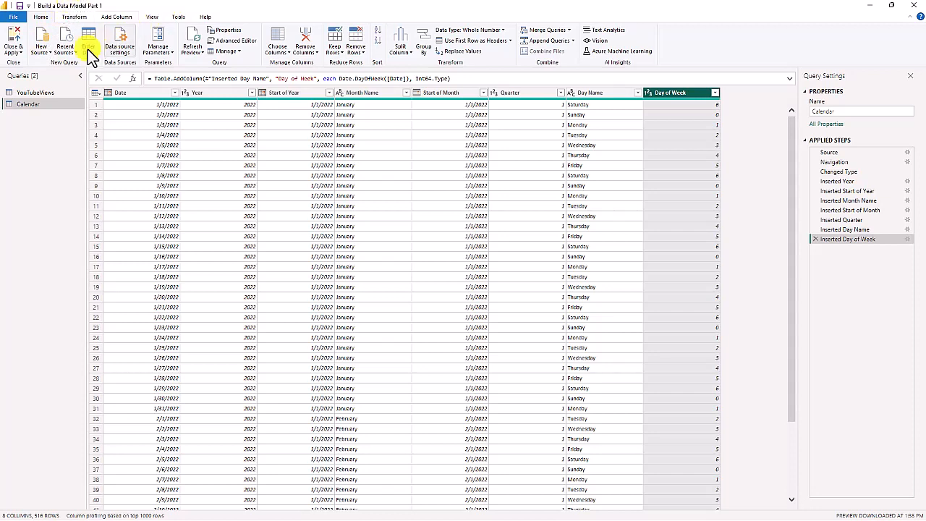
pyautogui.click(14, 50)
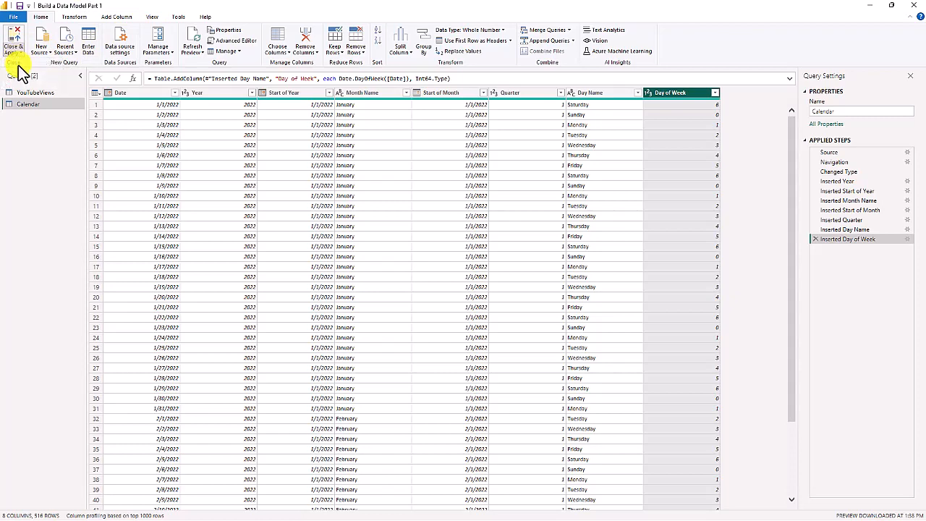
pyautogui.click(25, 85)
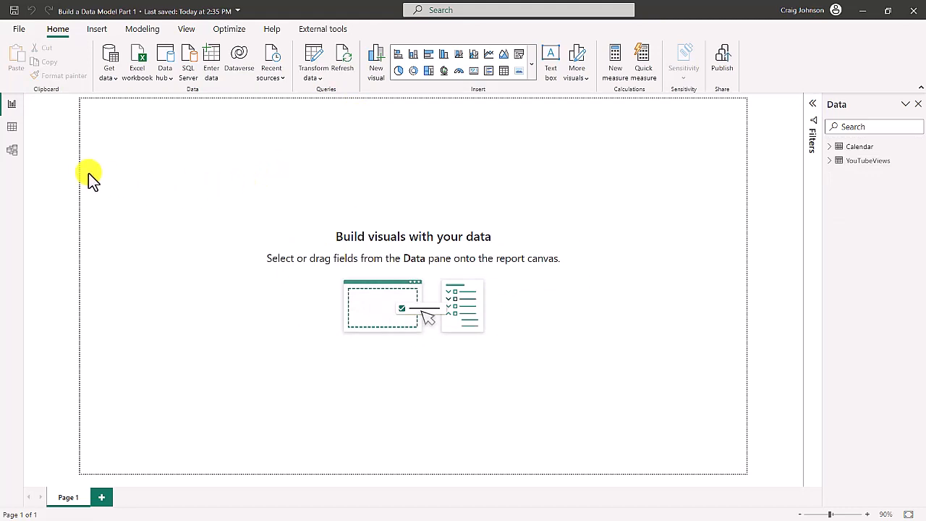
# In the data view, set the Calendar table's Date column to the Short Date format
pyautogui.click(12, 127)
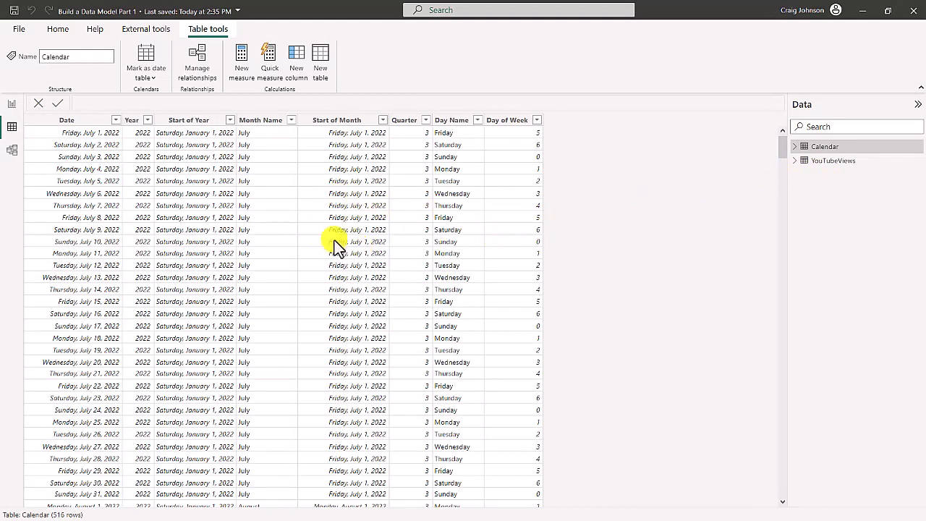
pyautogui.click(77, 119)
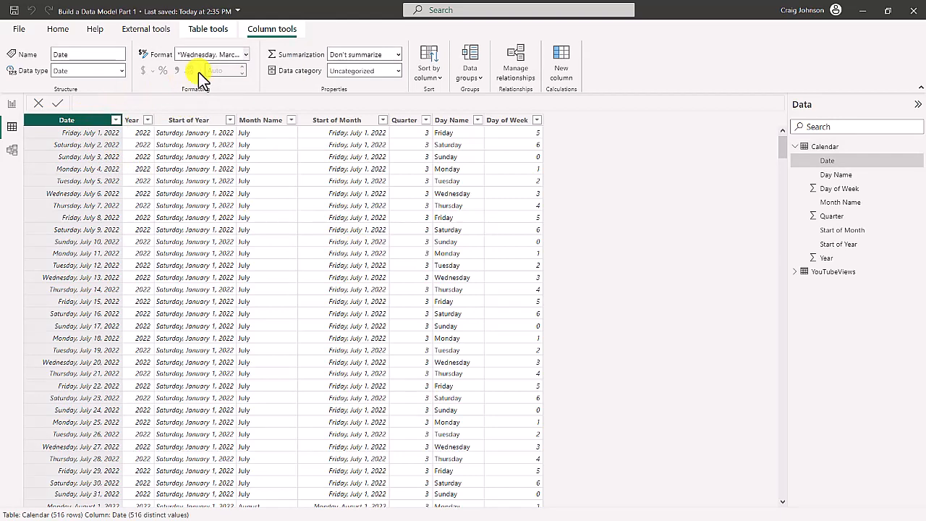
pyautogui.click(246, 58)
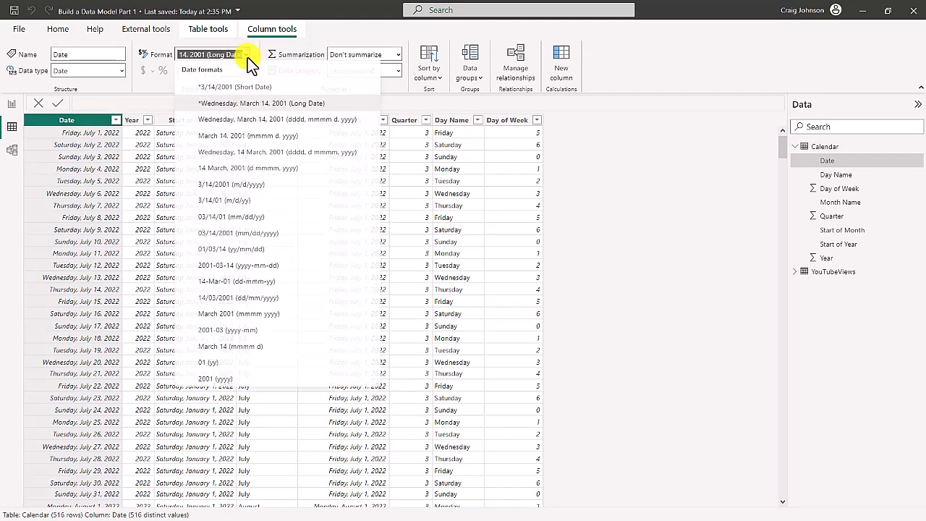
pyautogui.click(224, 93)
pyautogui.press('Down')
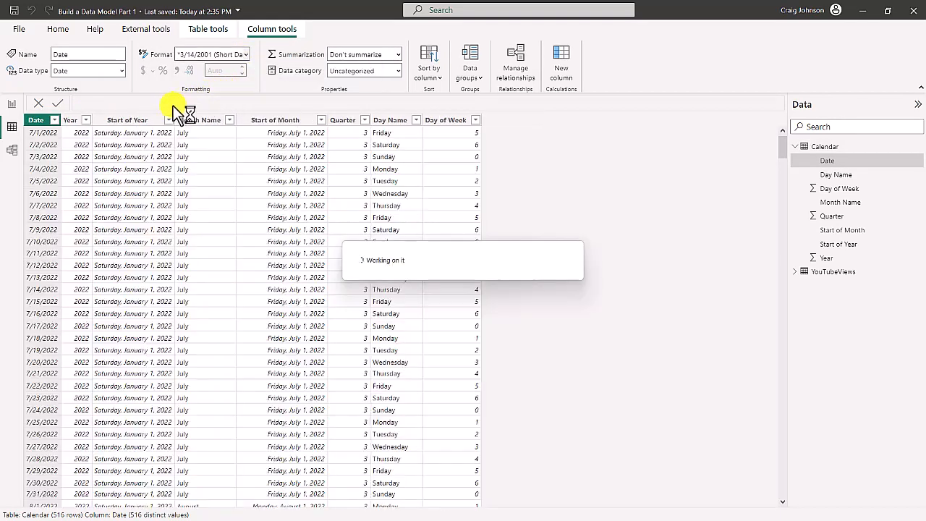
# Set the Calendar table's Start of Year column to the Short Date format
pyautogui.click(155, 118)
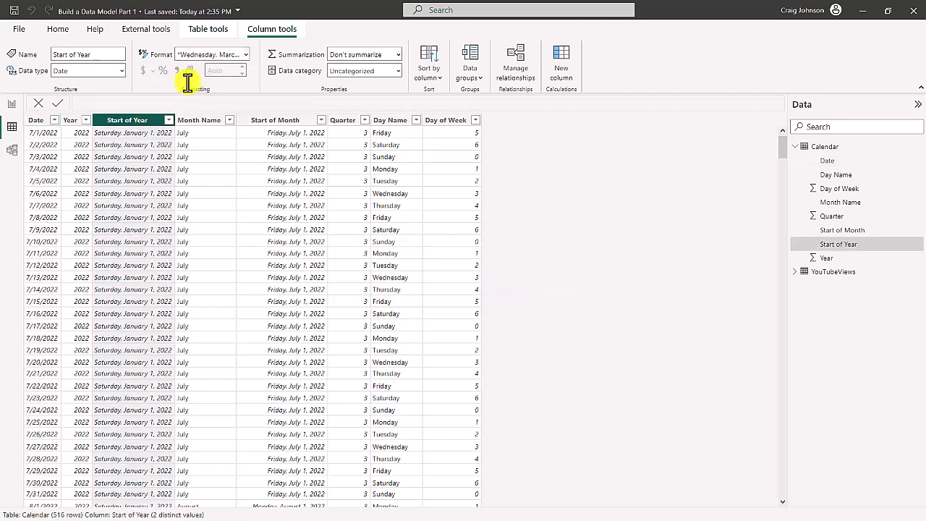
pyautogui.click(246, 56)
pyautogui.click(227, 93)
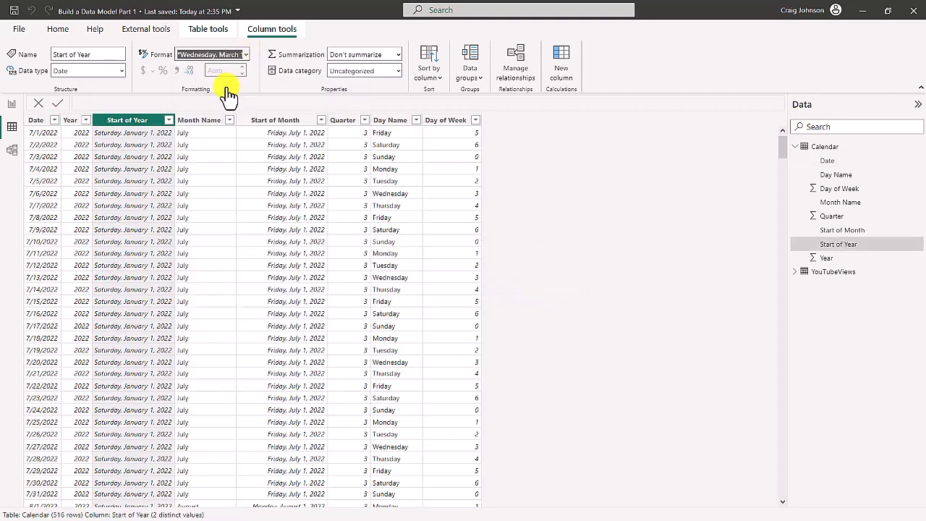
pyautogui.press('Down')
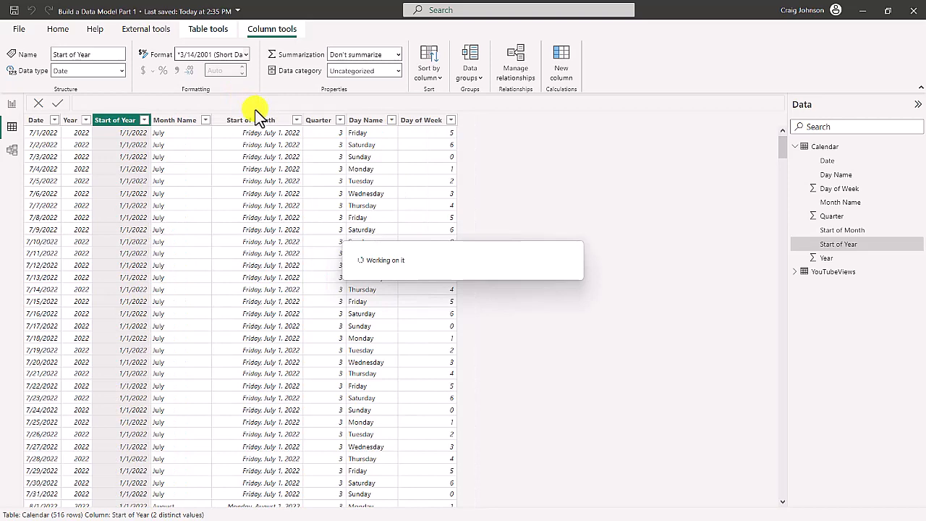
# Set the Calendar table's Start of Month column to the Short Date format
pyautogui.click(264, 121)
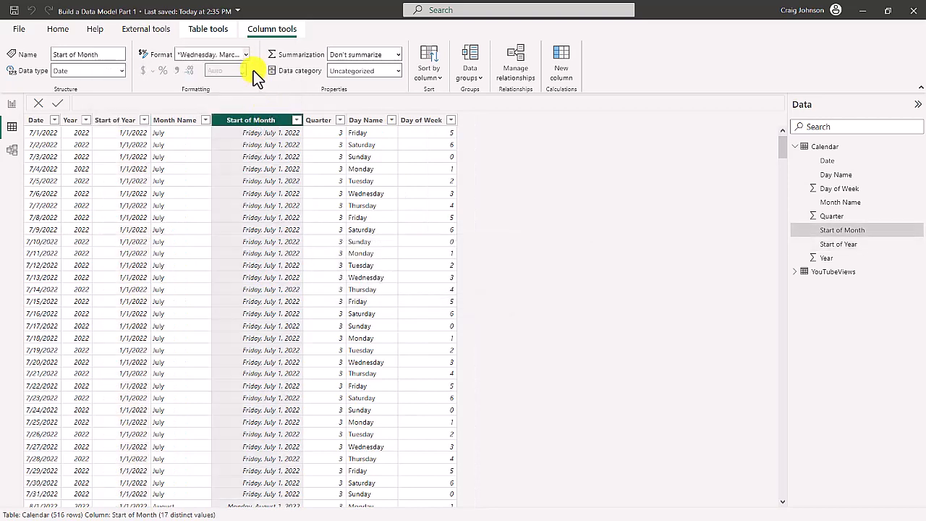
pyautogui.click(246, 55)
pyautogui.click(233, 96)
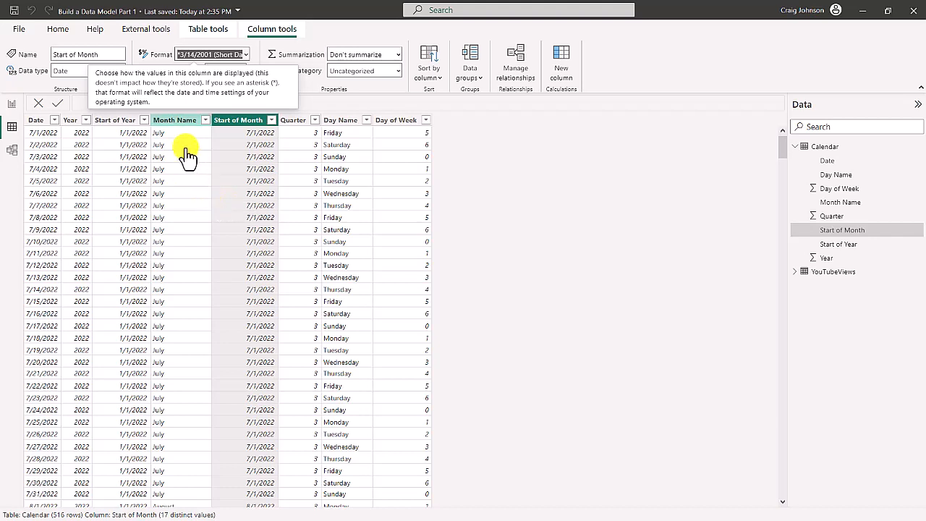
# Select the Month Name column, then reopen the Power Query editor and display the Calendar query
pyautogui.click(172, 120)
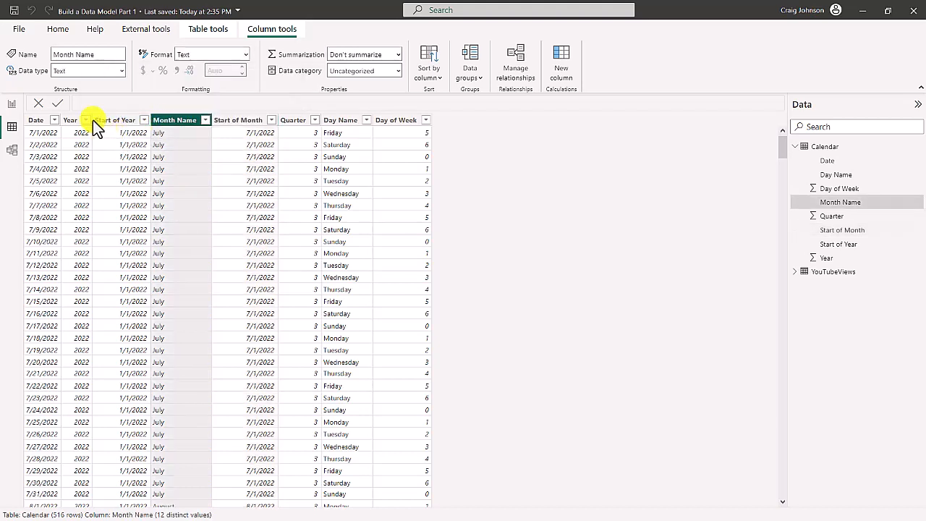
pyautogui.click(77, 30)
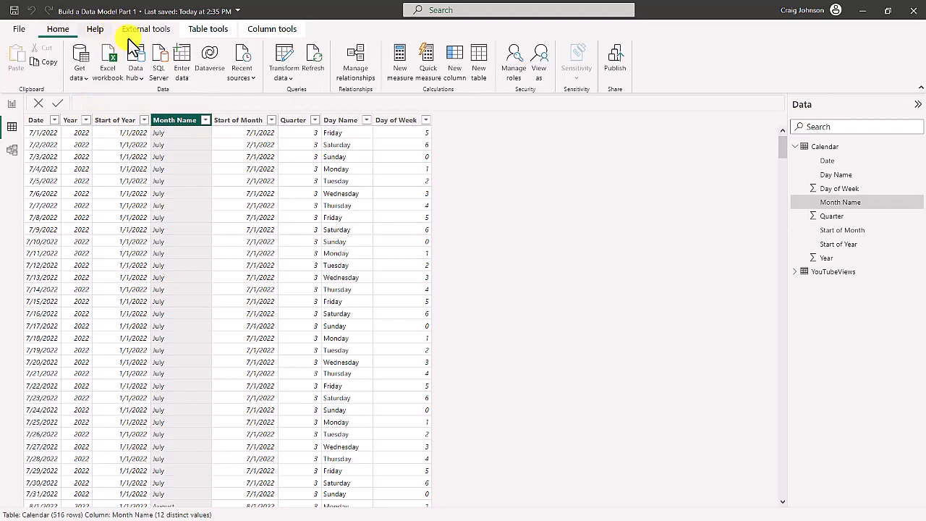
pyautogui.click(286, 82)
pyautogui.click(295, 95)
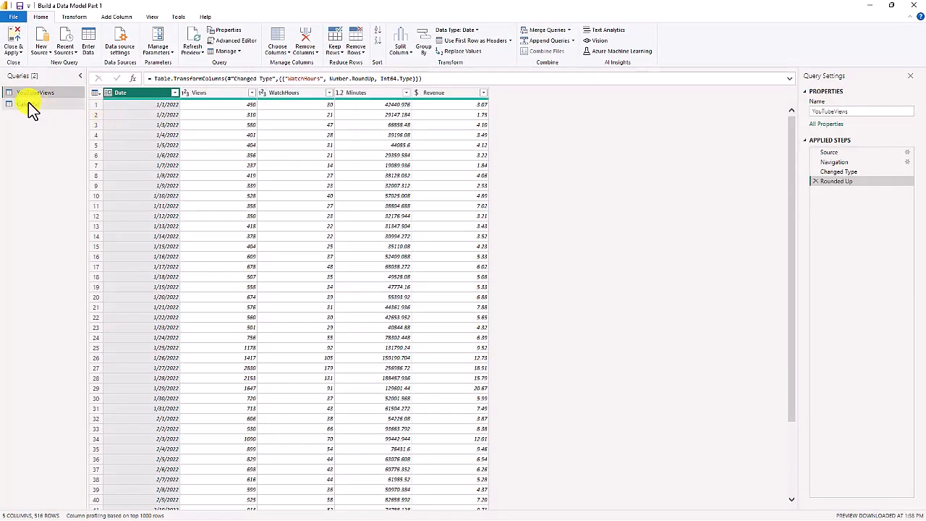
pyautogui.click(28, 104)
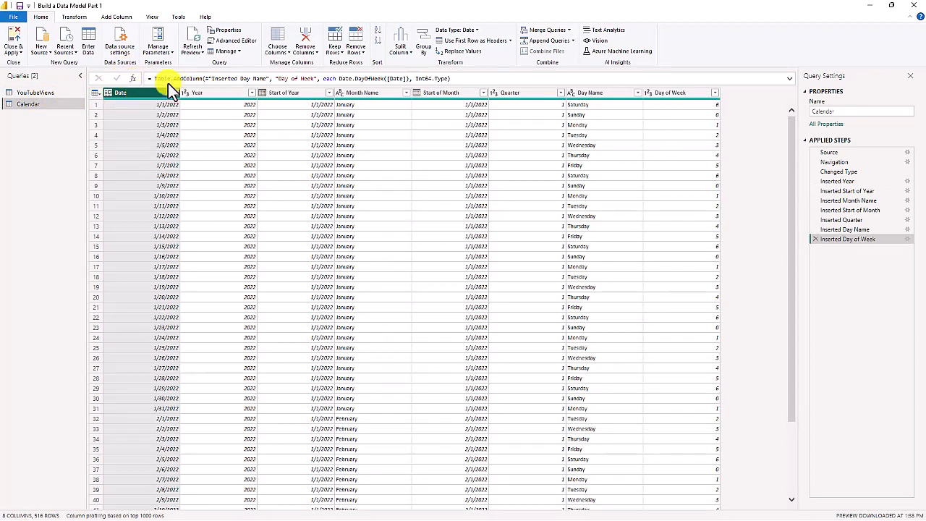
# Add a Month number column to the Calendar query, based on the Date column
pyautogui.click(114, 16)
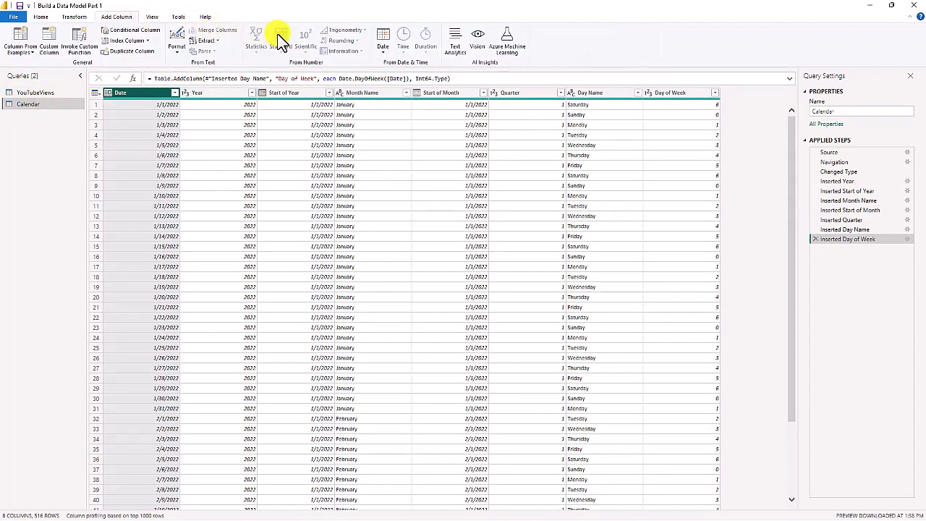
pyautogui.click(383, 50)
pyautogui.moveTo(336, 108)
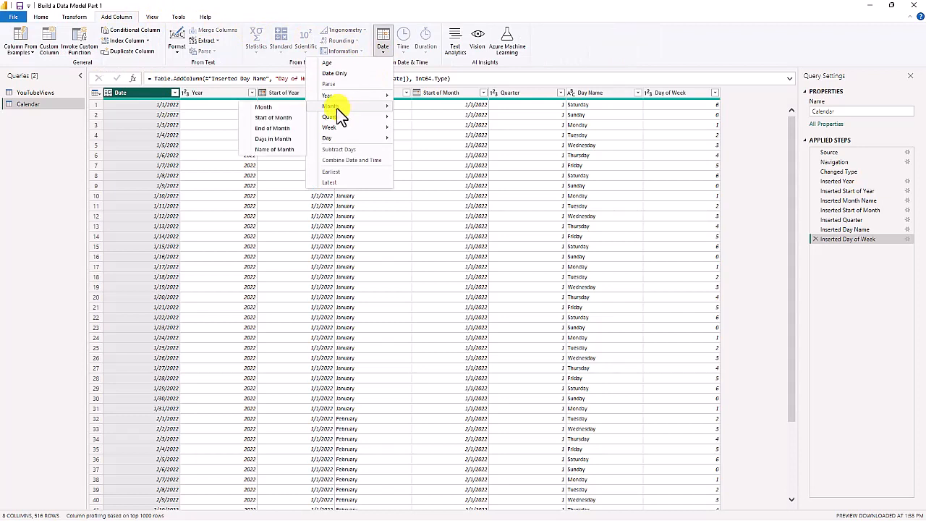
pyautogui.click(283, 107)
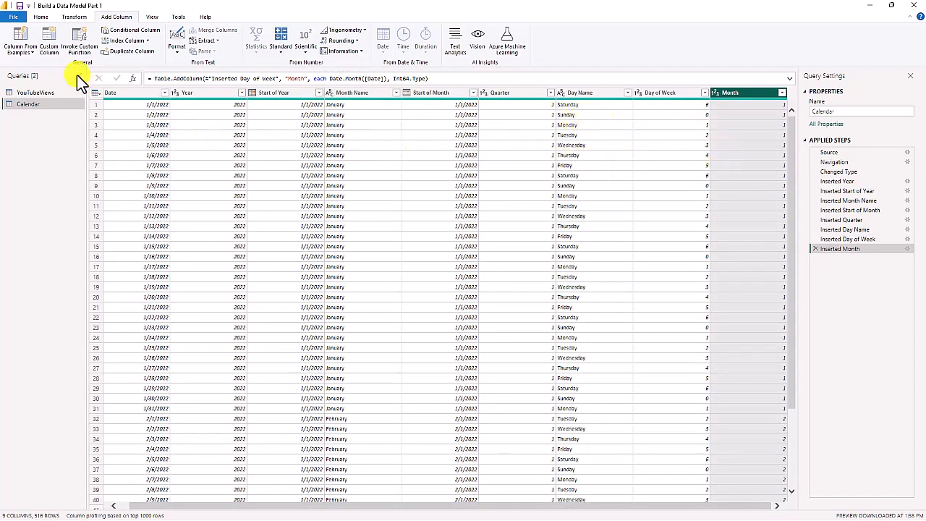
# Apply the query changes, close the Power Query editor, and view the sort-by-column choices for Month Name
pyautogui.click(40, 16)
pyautogui.click(14, 51)
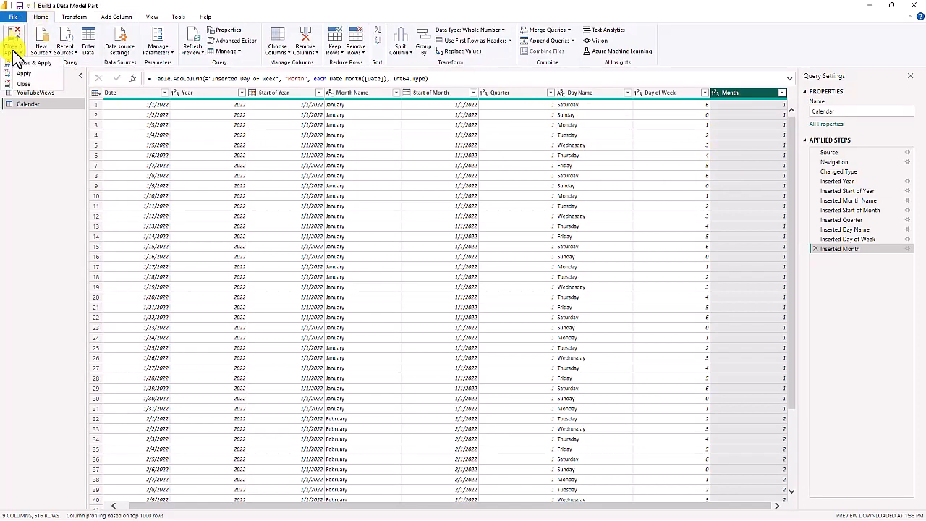
pyautogui.click(28, 63)
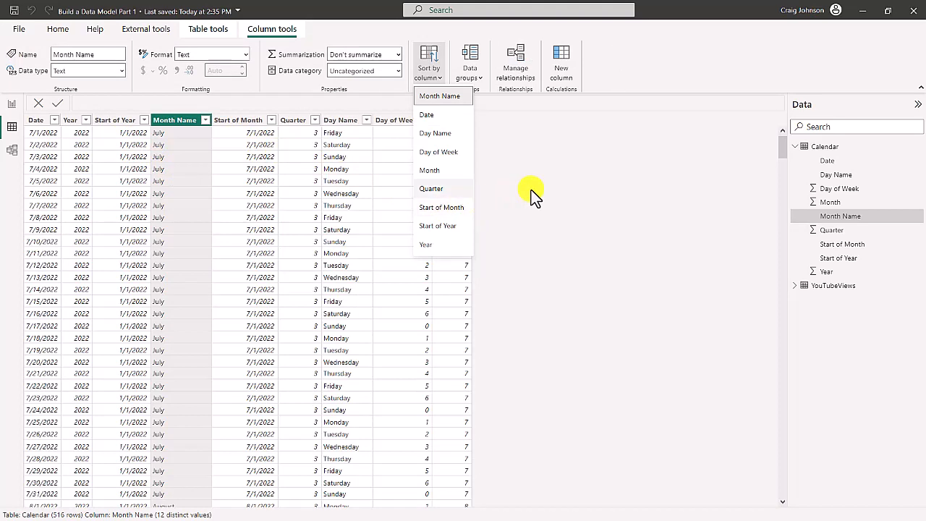
pyautogui.click(542, 175)
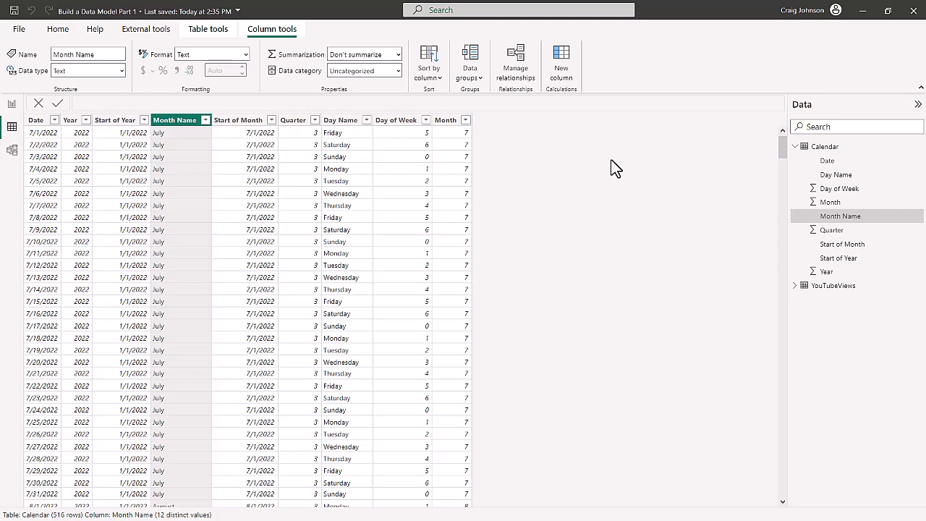
# In the model view, arrange the Calendar table above YouTubeViews and create a relationship between their Date columns
pyautogui.click(12, 154)
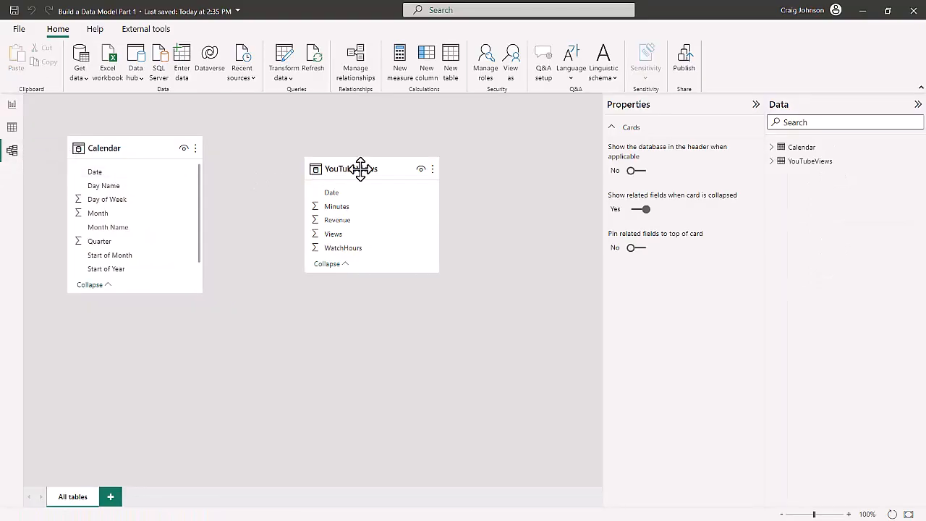
pyautogui.moveTo(361, 169)
pyautogui.moveTo(361, 169); pyautogui.dragTo(270, 356)
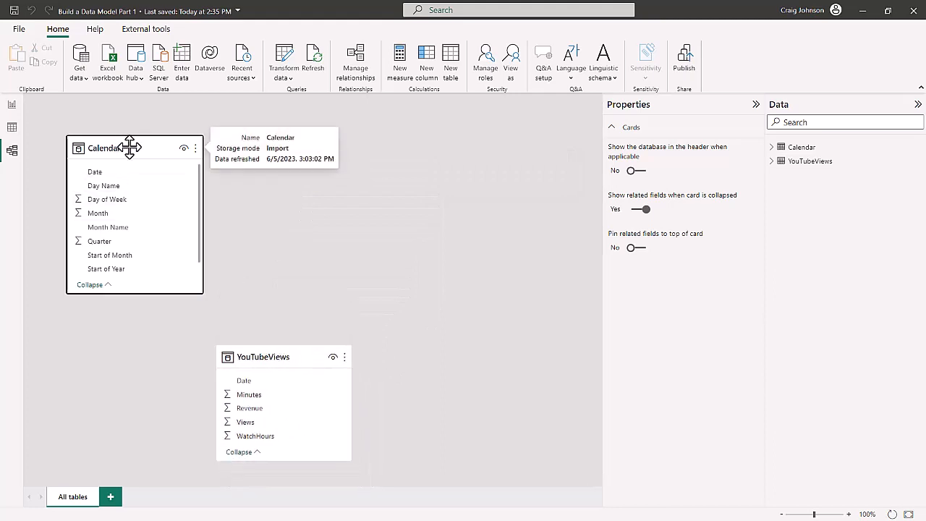
pyautogui.moveTo(128, 147); pyautogui.dragTo(297, 148)
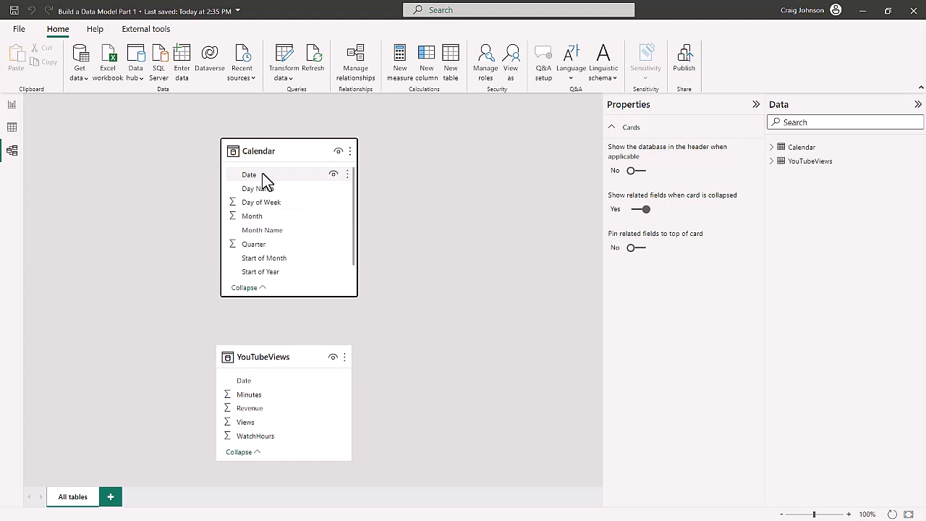
pyautogui.moveTo(265, 181); pyautogui.dragTo(264, 382)
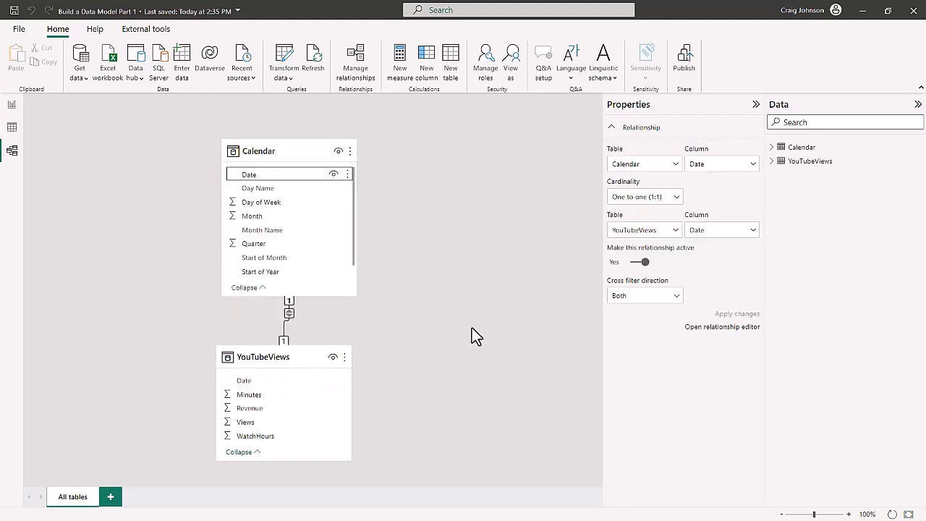